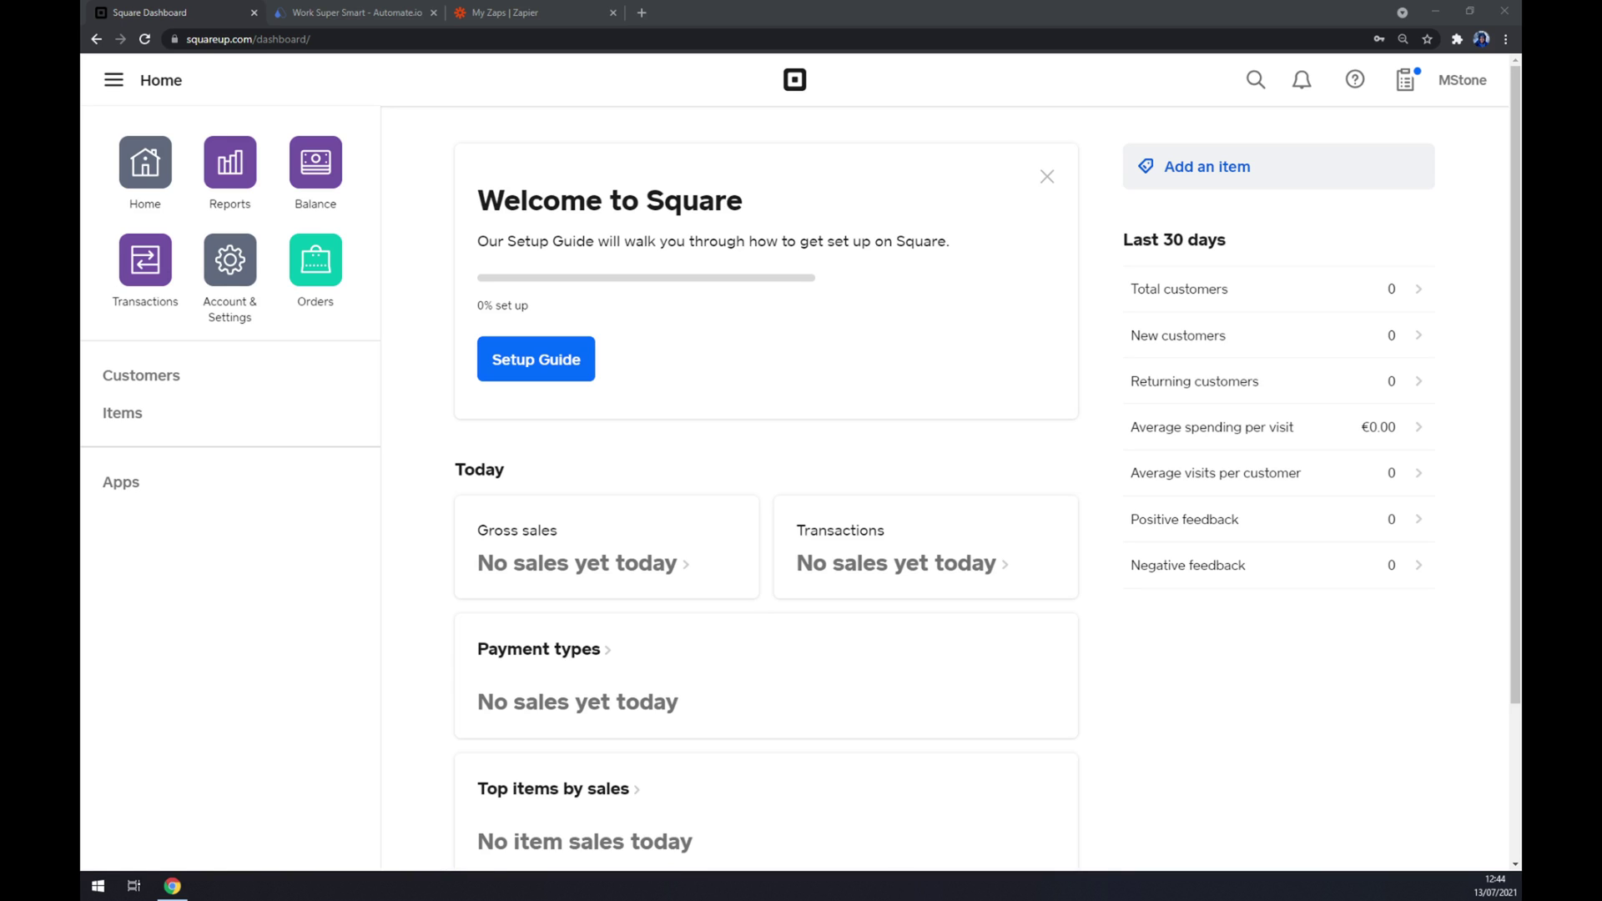
Step: Open the Square account's Apps page and review the connected applications and marketplace recommendations
click(705, 321)
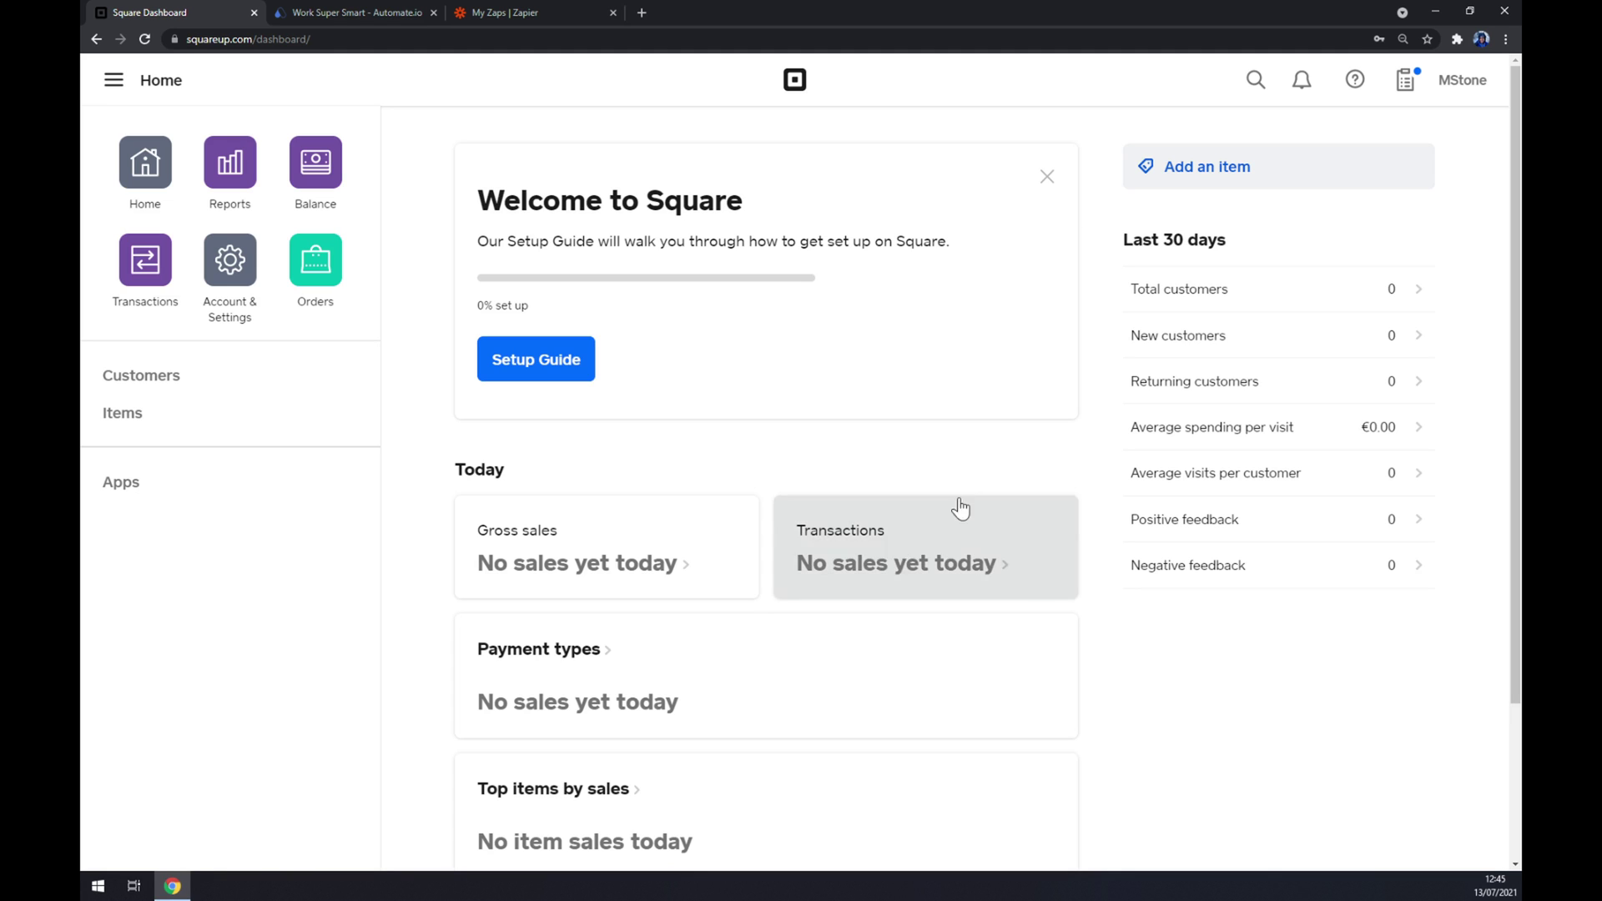
click(121, 484)
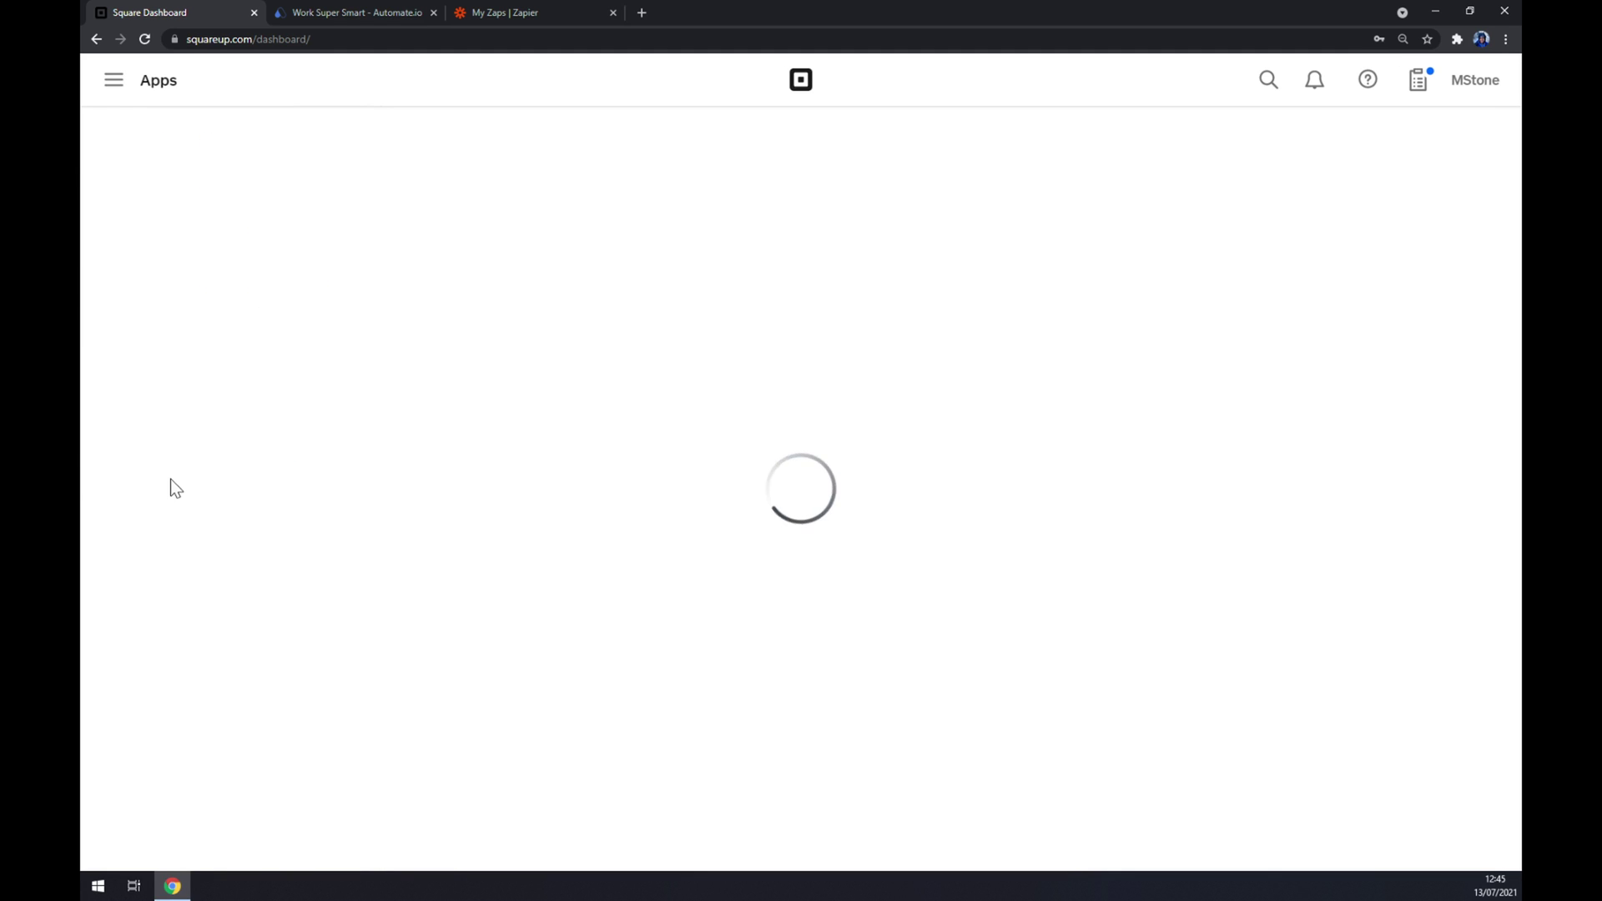
drag(120, 200, 250, 204)
click(237, 242)
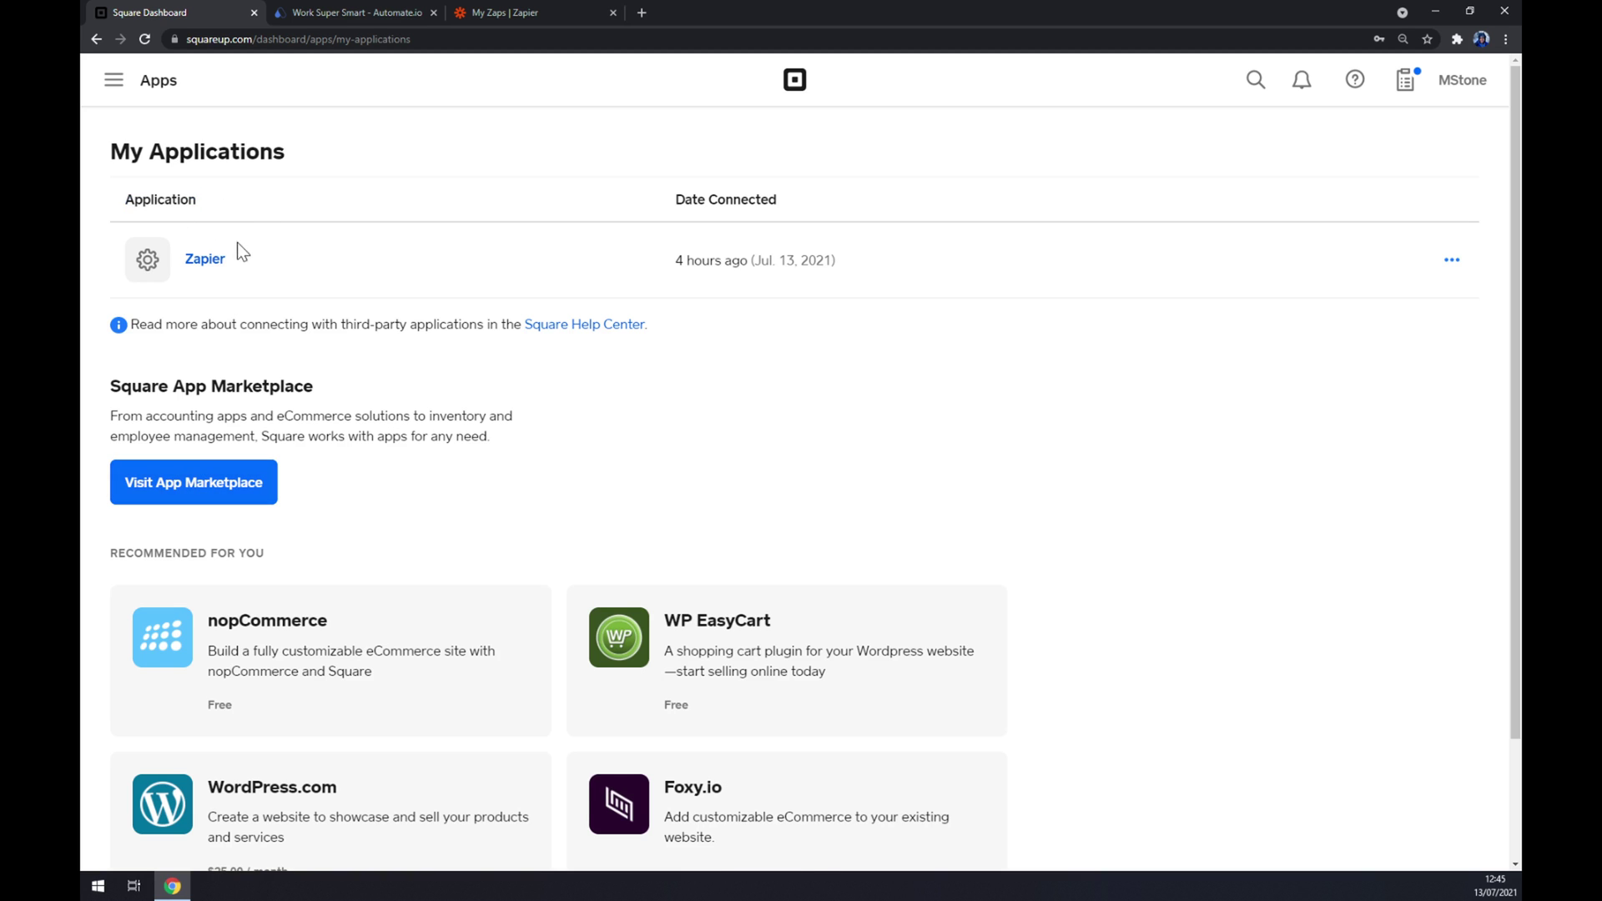
drag(275, 264, 142, 260)
click(267, 243)
scroll(405, 294, down, 2)
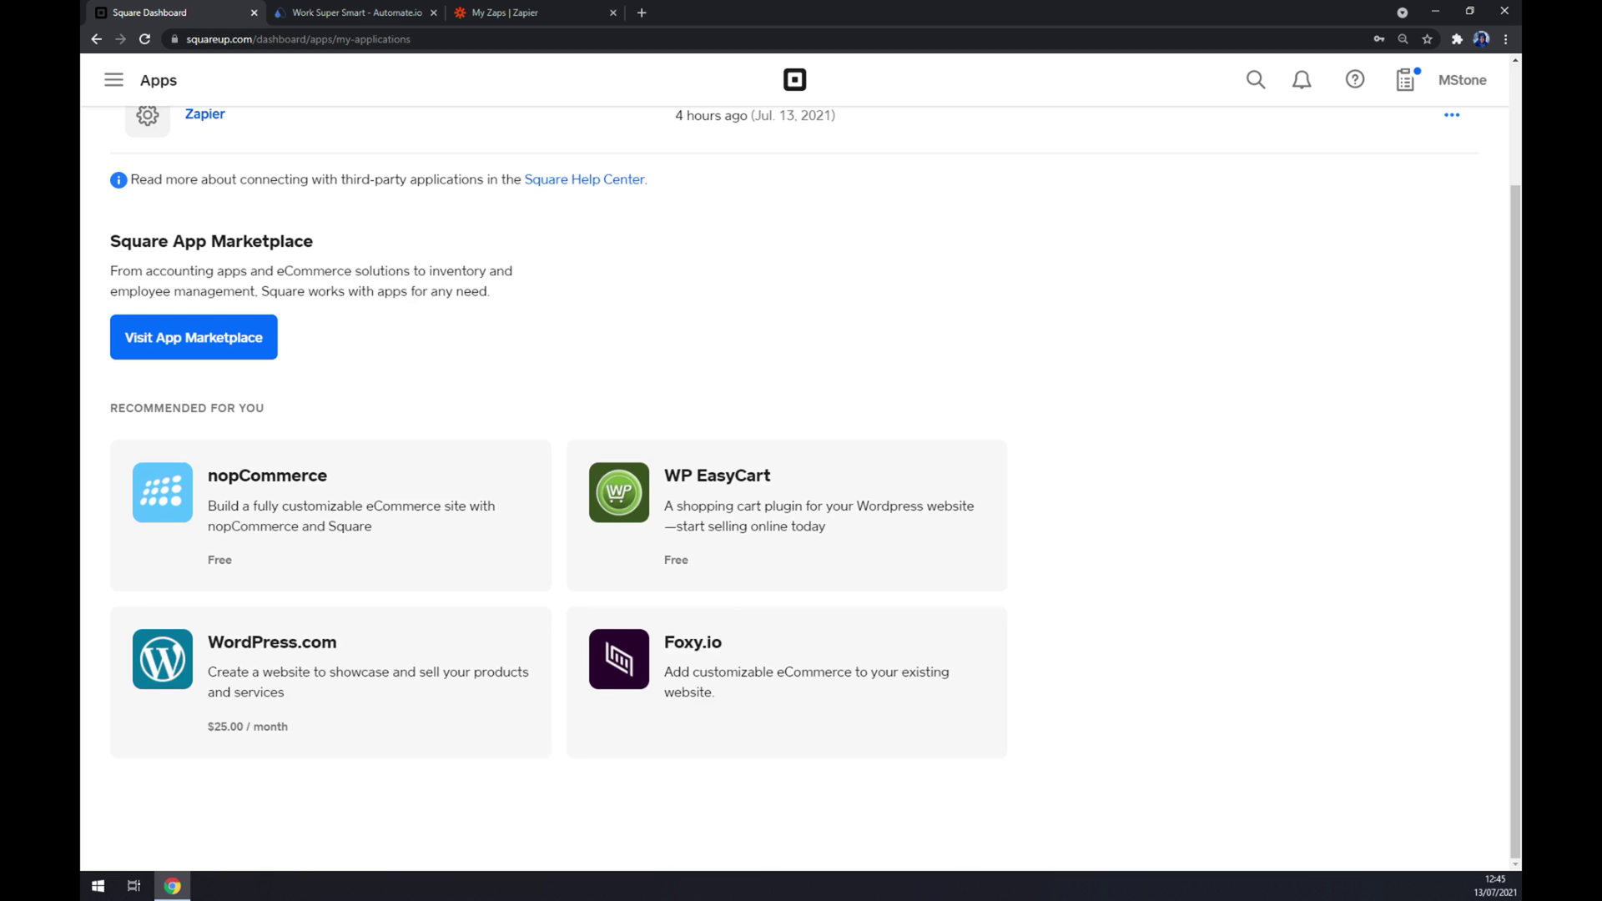
scroll(501, 332, up, 1)
scroll(501, 333, up, 1)
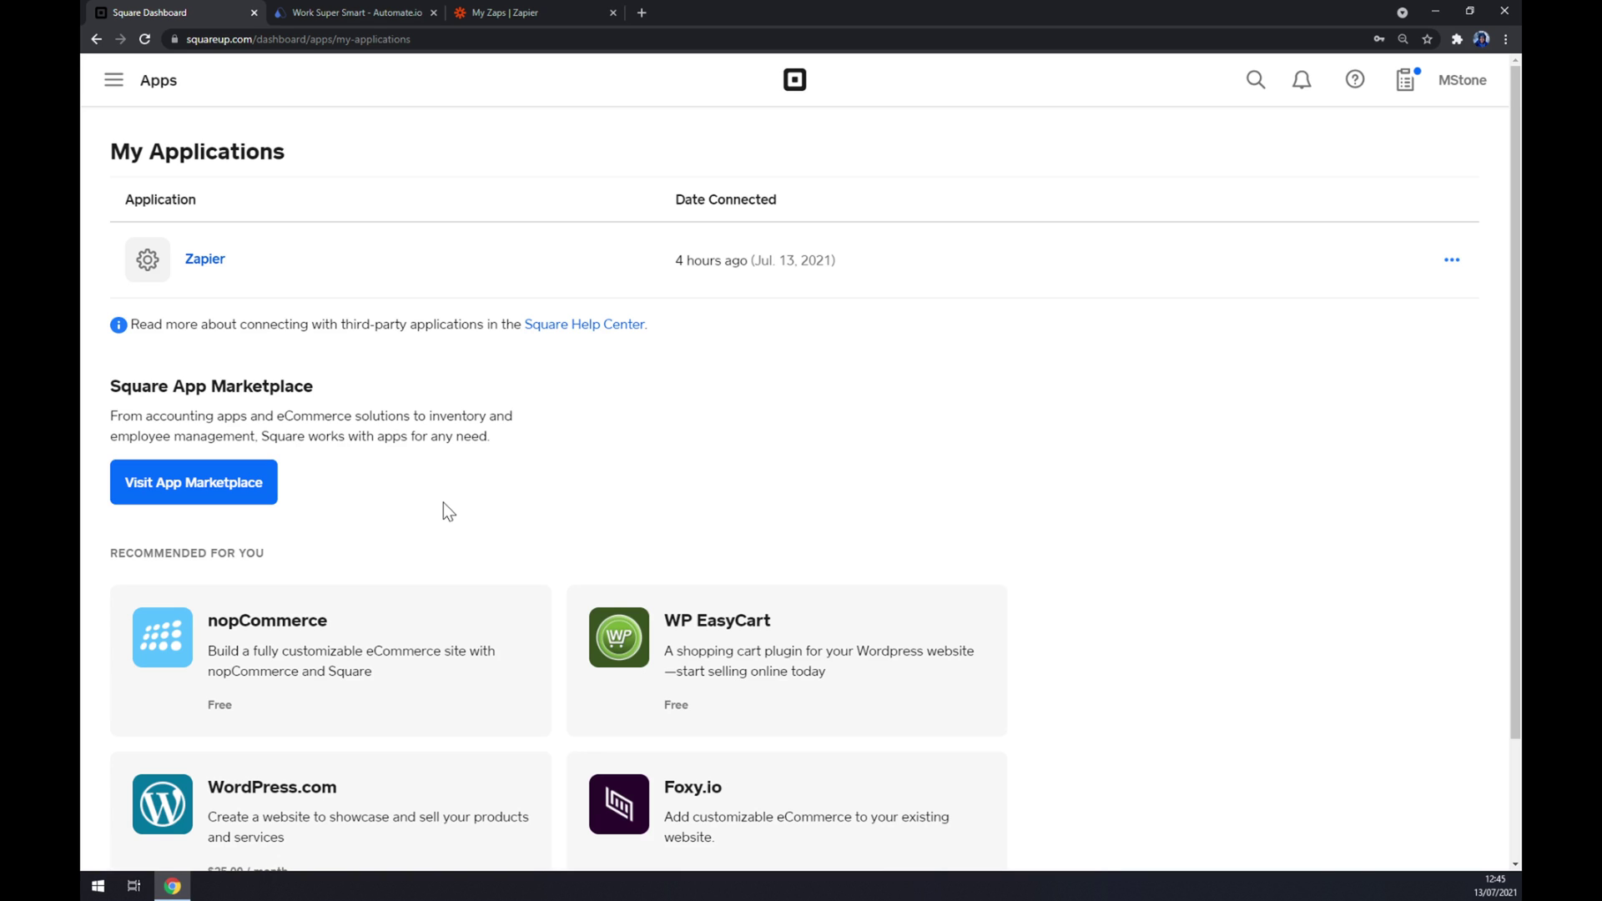
Step: Switch to Automate.io, search the full list of app integrations for "square" and open the Square integration page
click(365, 11)
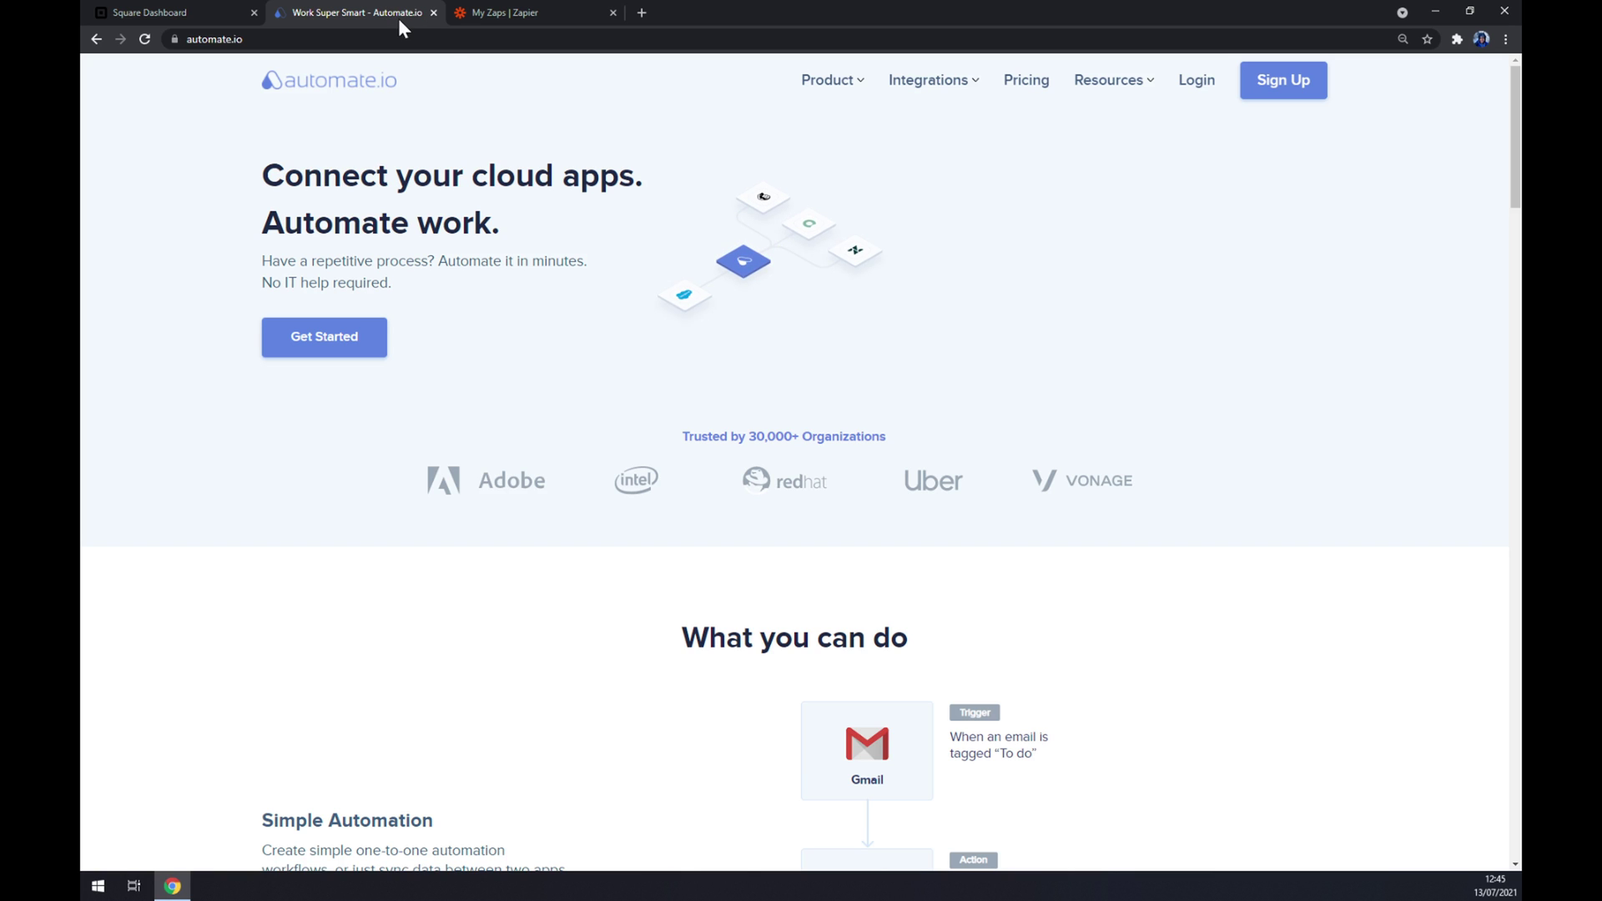
mouse_move(833, 79)
mouse_move(921, 97)
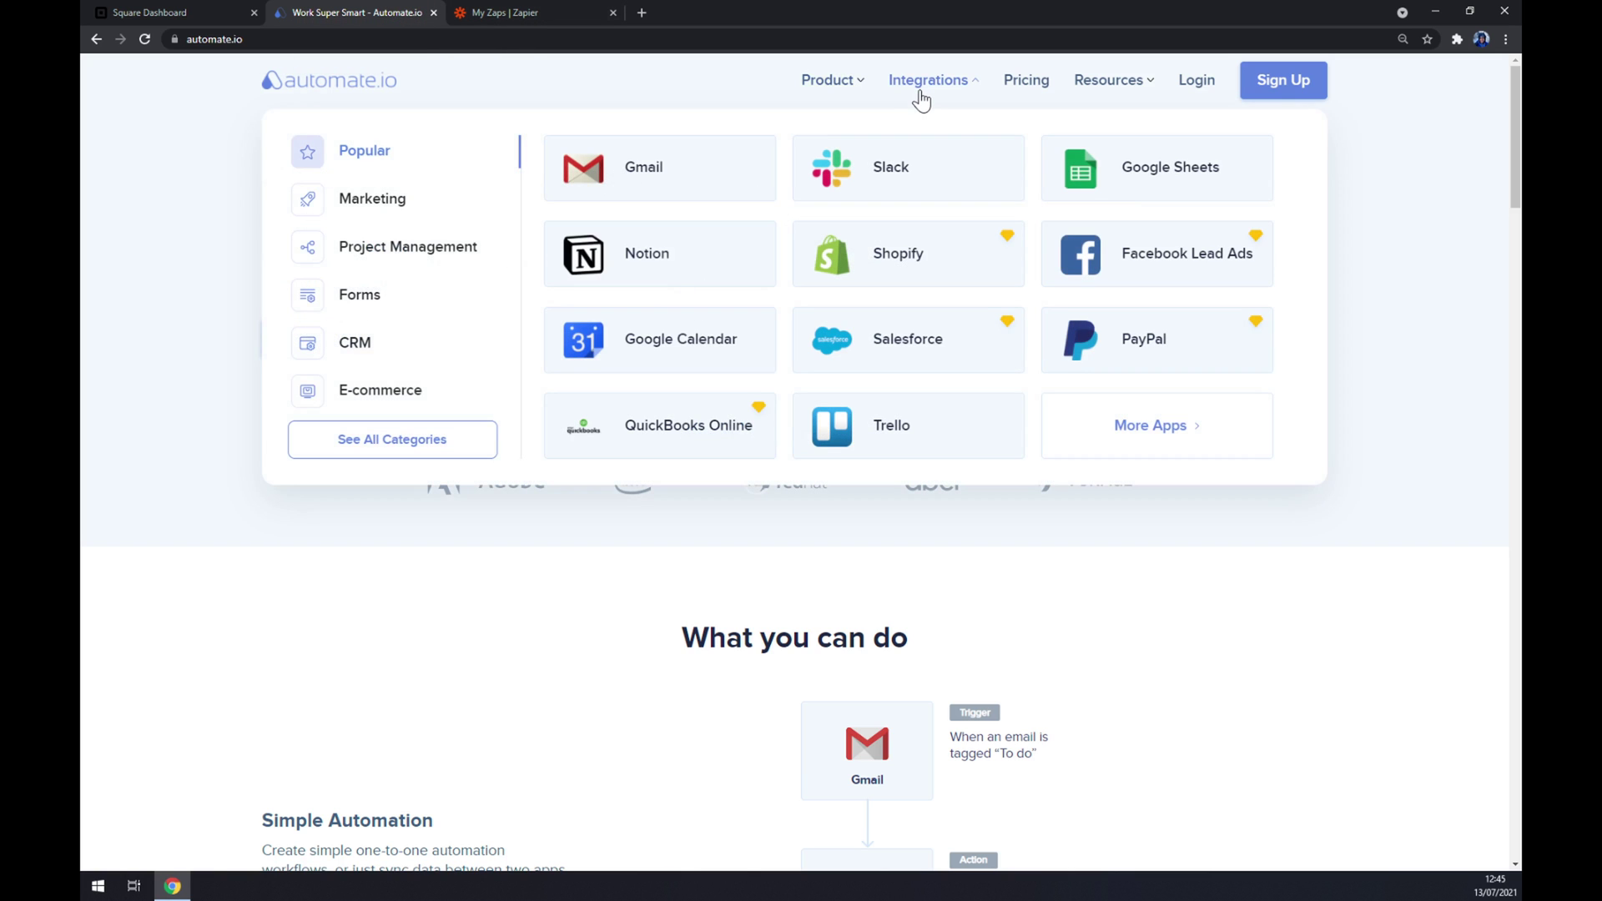
click(399, 452)
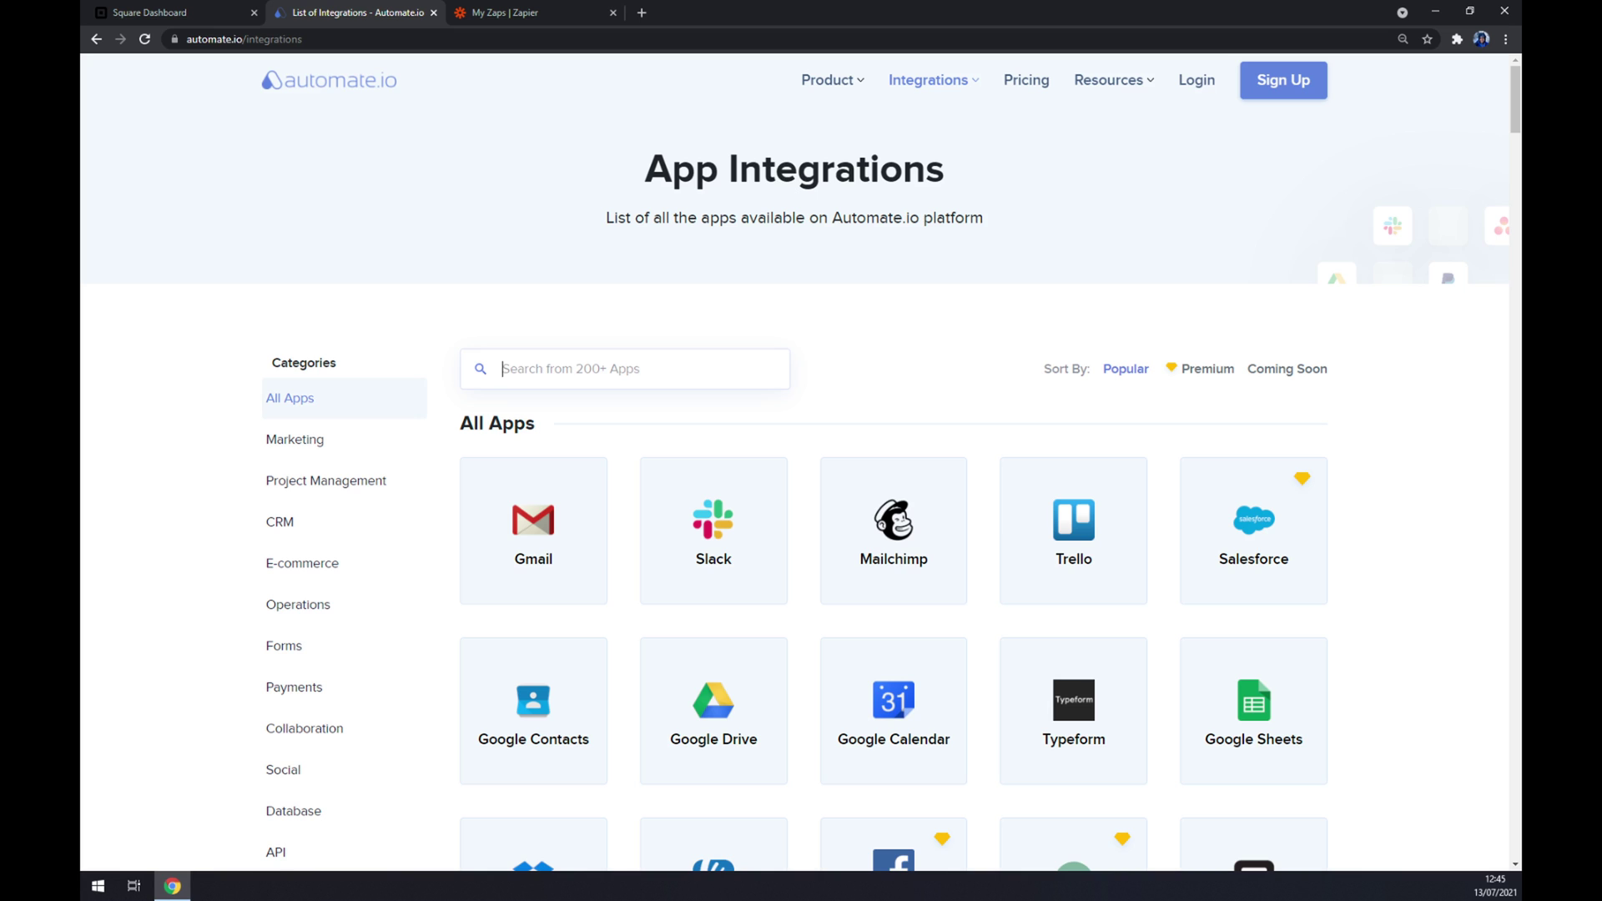
text(square)
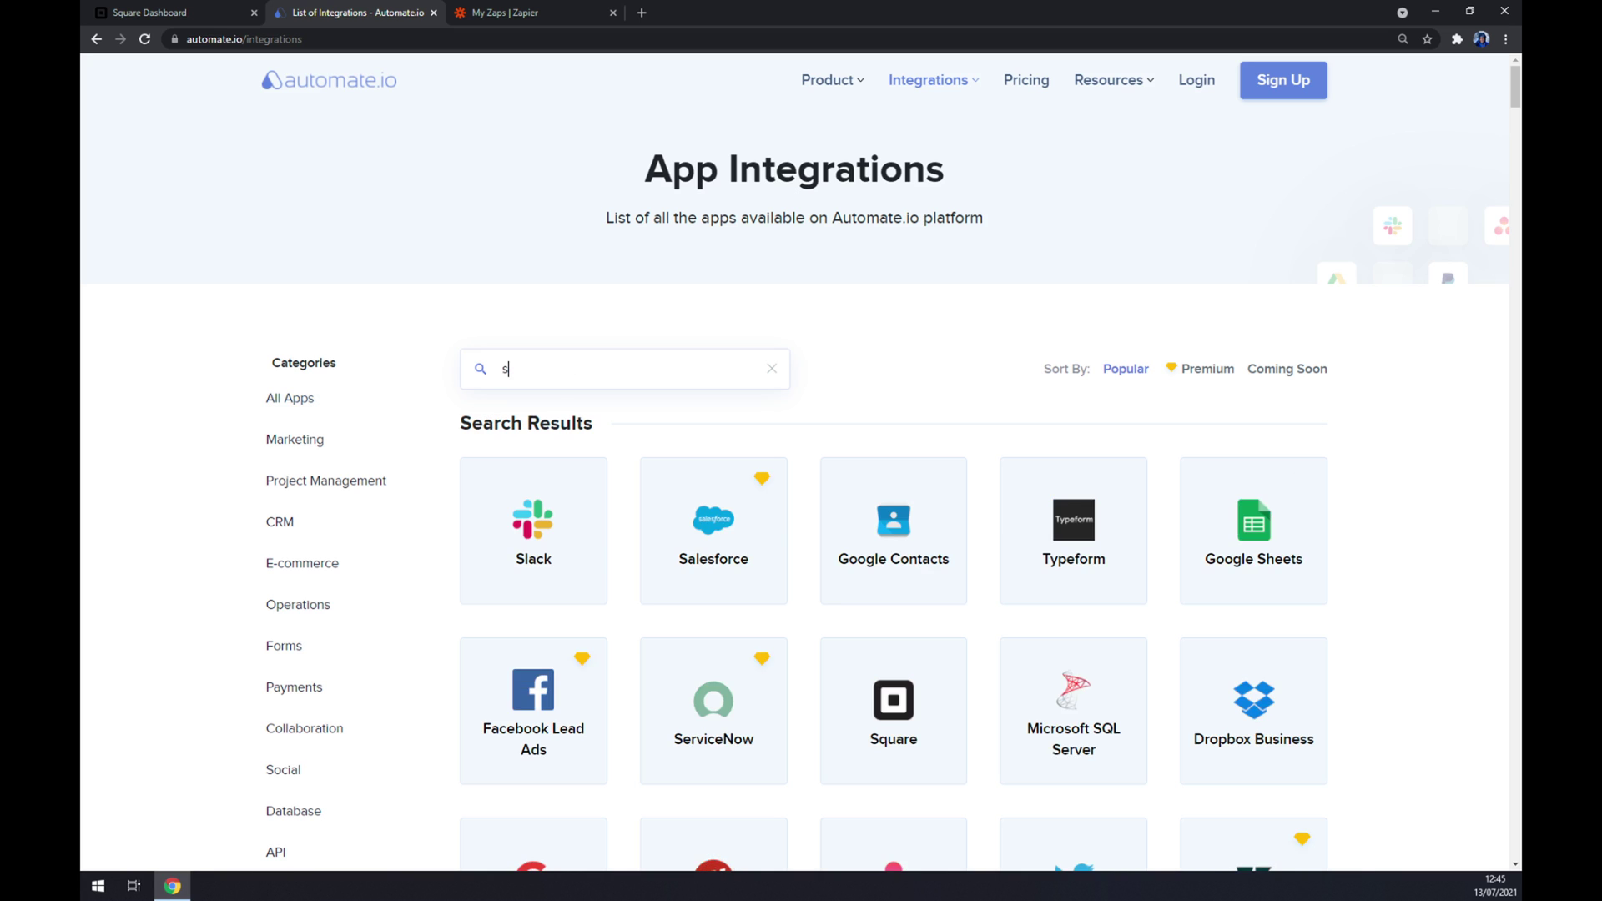
click(568, 545)
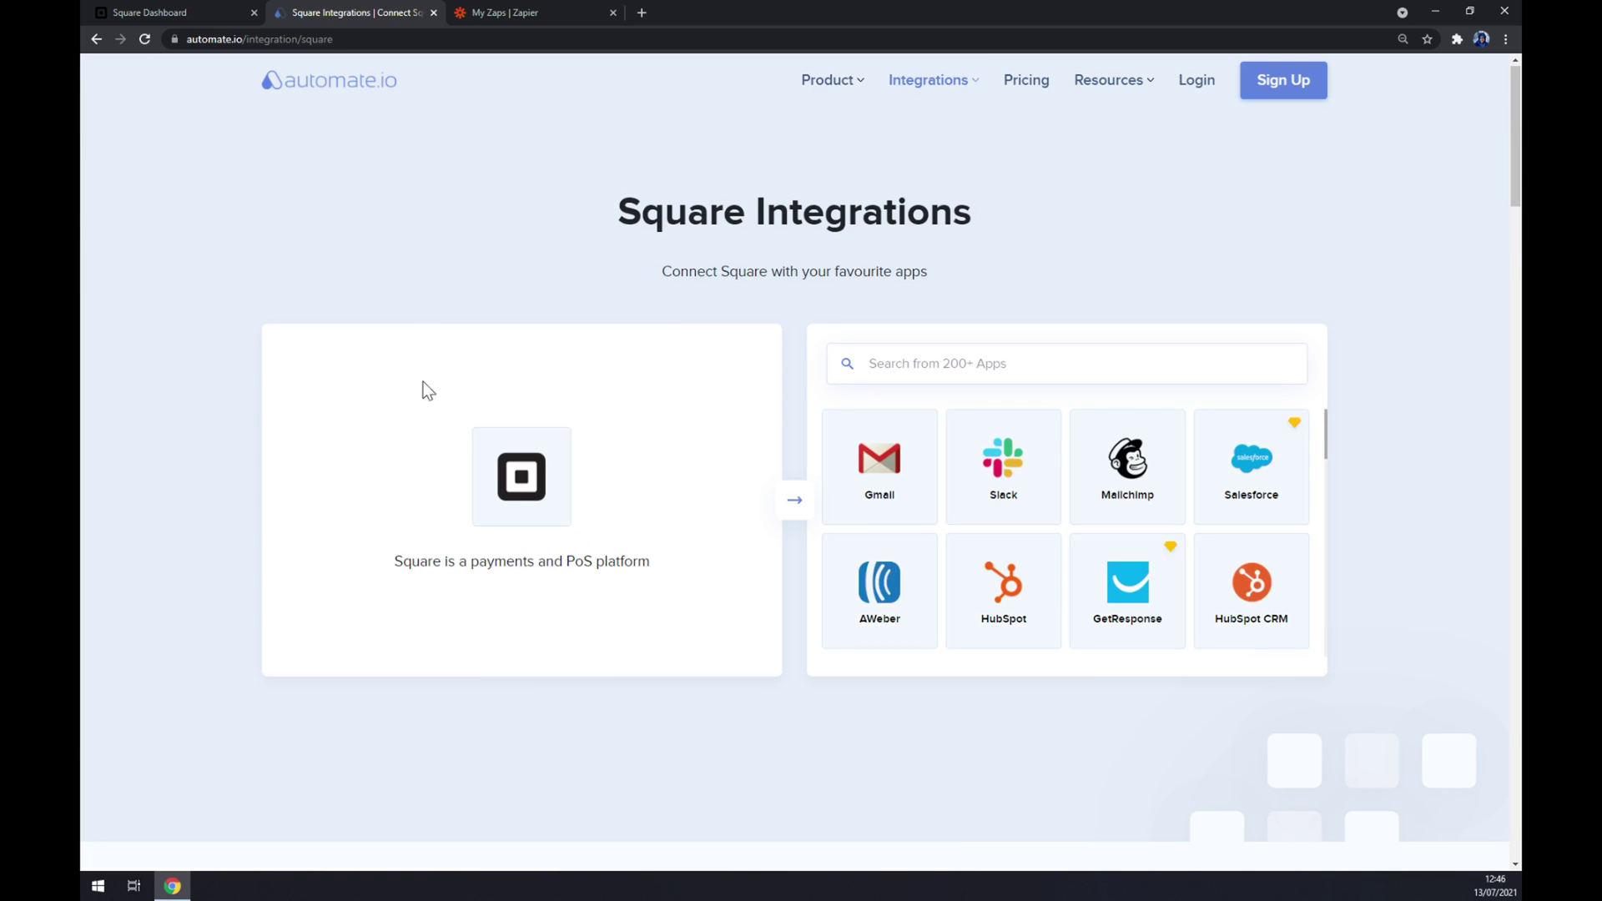
Step: Search for Squarespace as the app to pair with Square and open the Square and Squarespace integration page
click(902, 364)
text(square)
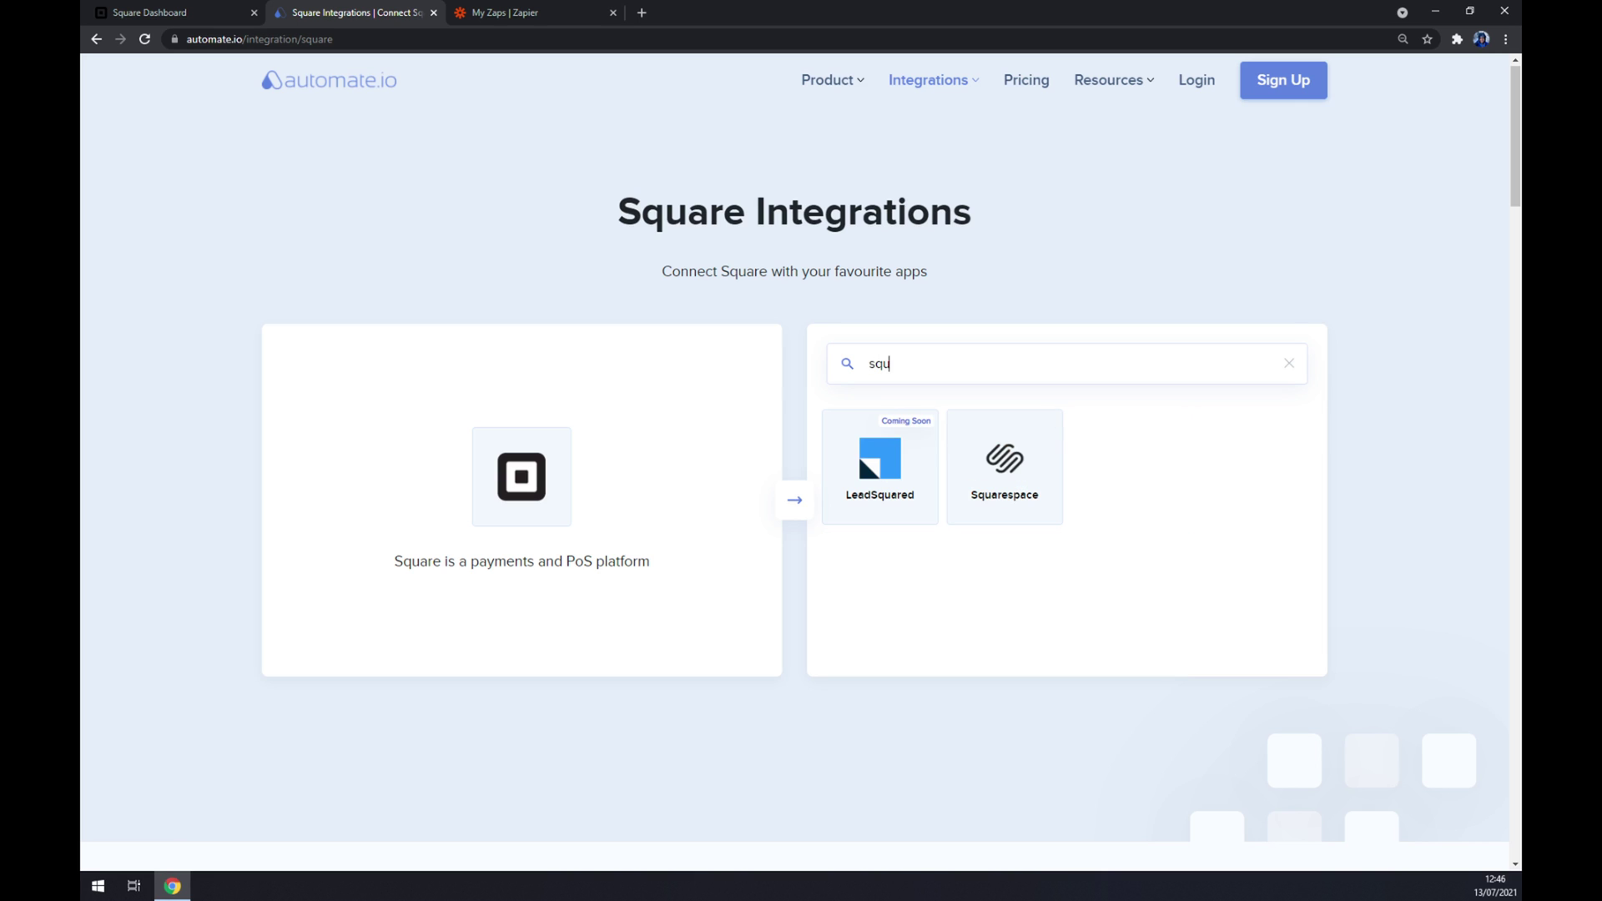
click(983, 492)
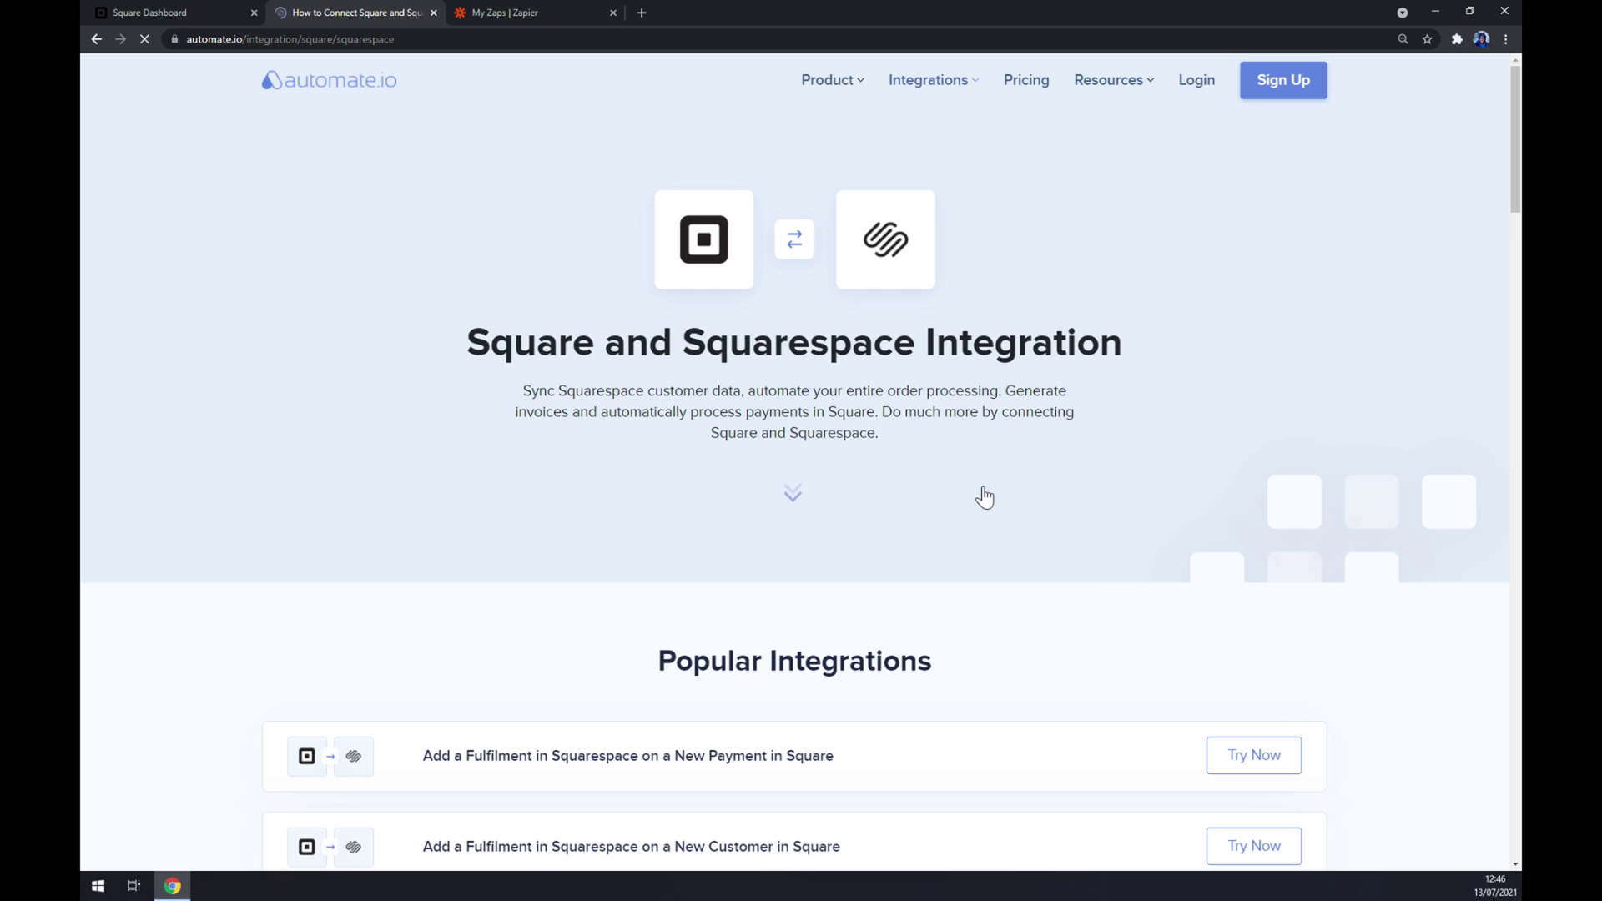
Step: Examine the Square and Squarespace integration page, focusing on the popular ready-made integrations
scroll(912, 498, down, 4)
scroll(768, 419, up, 3)
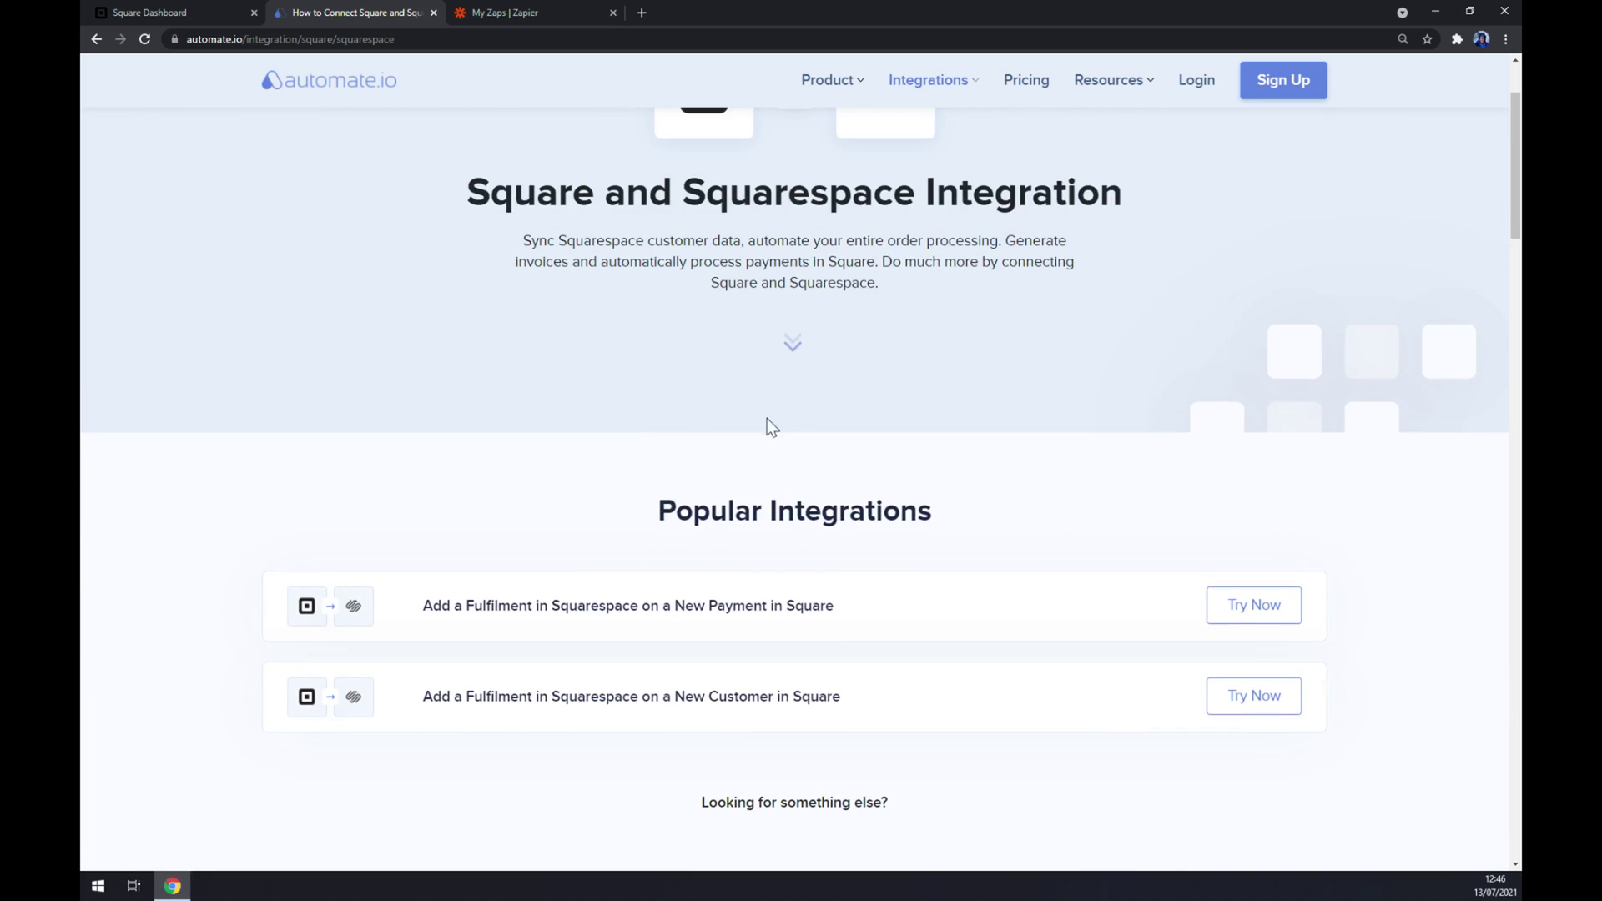
scroll(771, 421, down, 8)
scroll(751, 400, up, 5)
scroll(748, 394, up, 4)
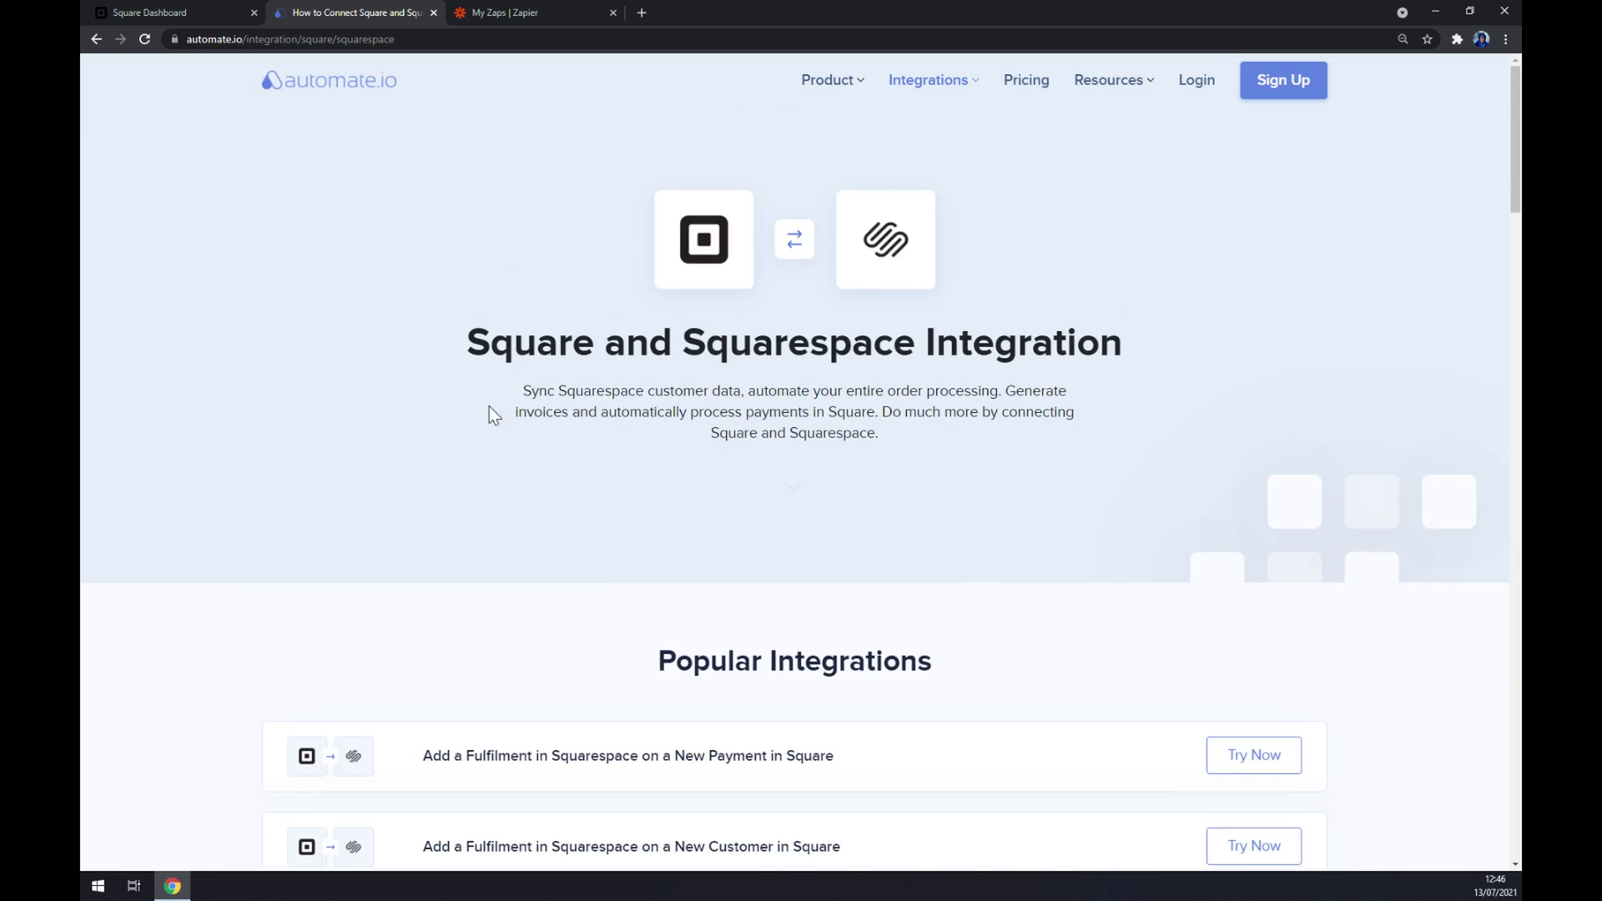
triple_click(708, 654)
scroll(602, 573, down, 3)
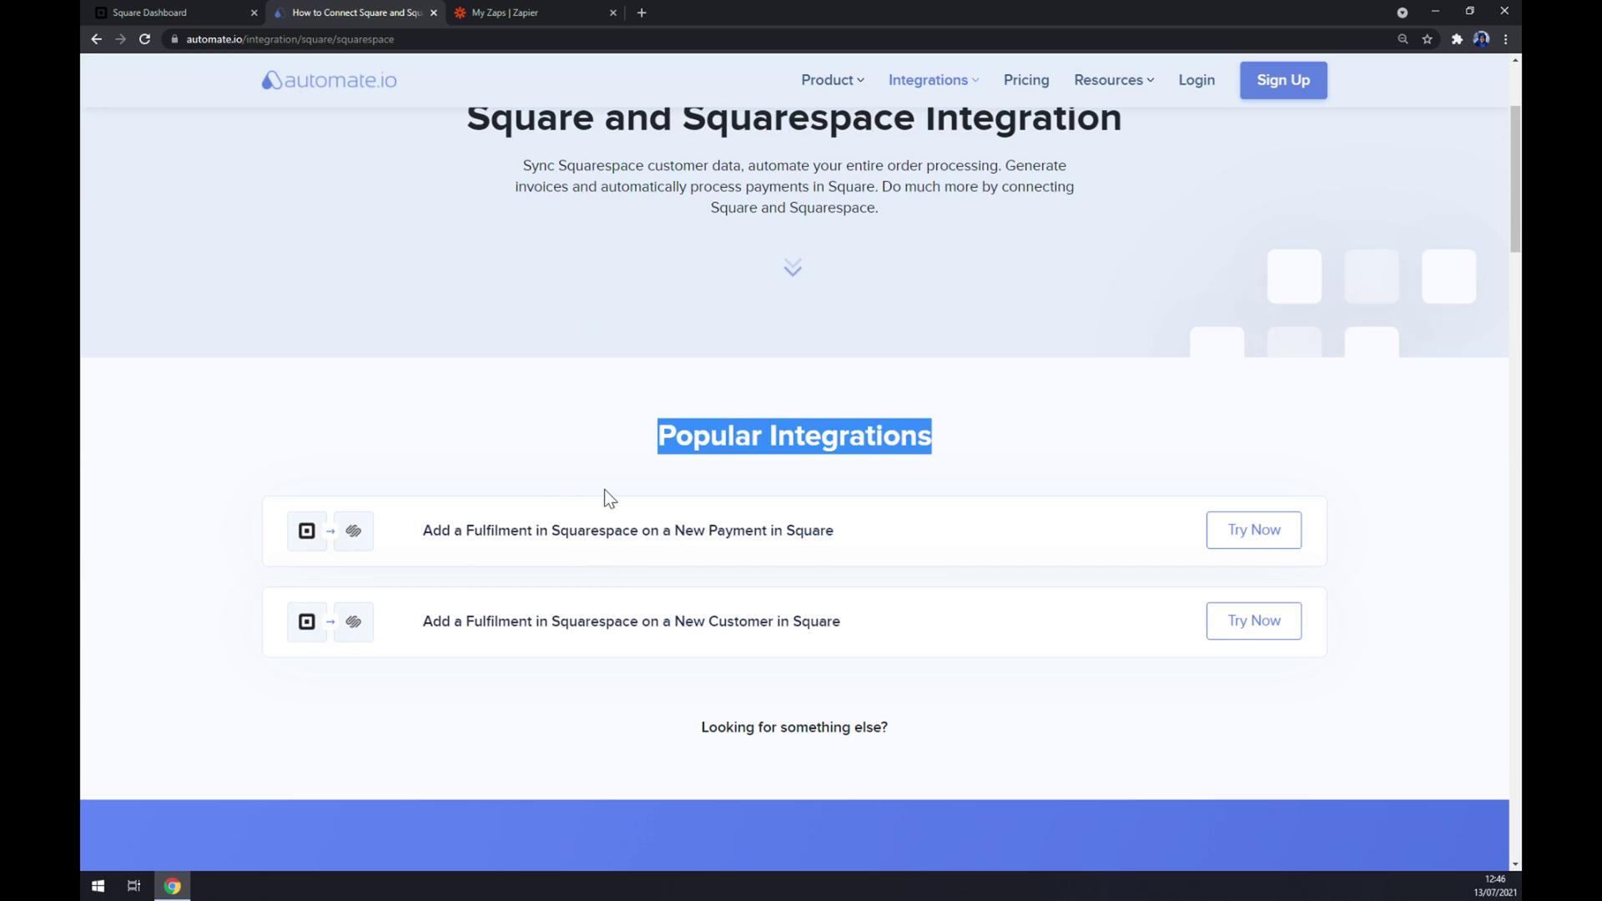
click(570, 470)
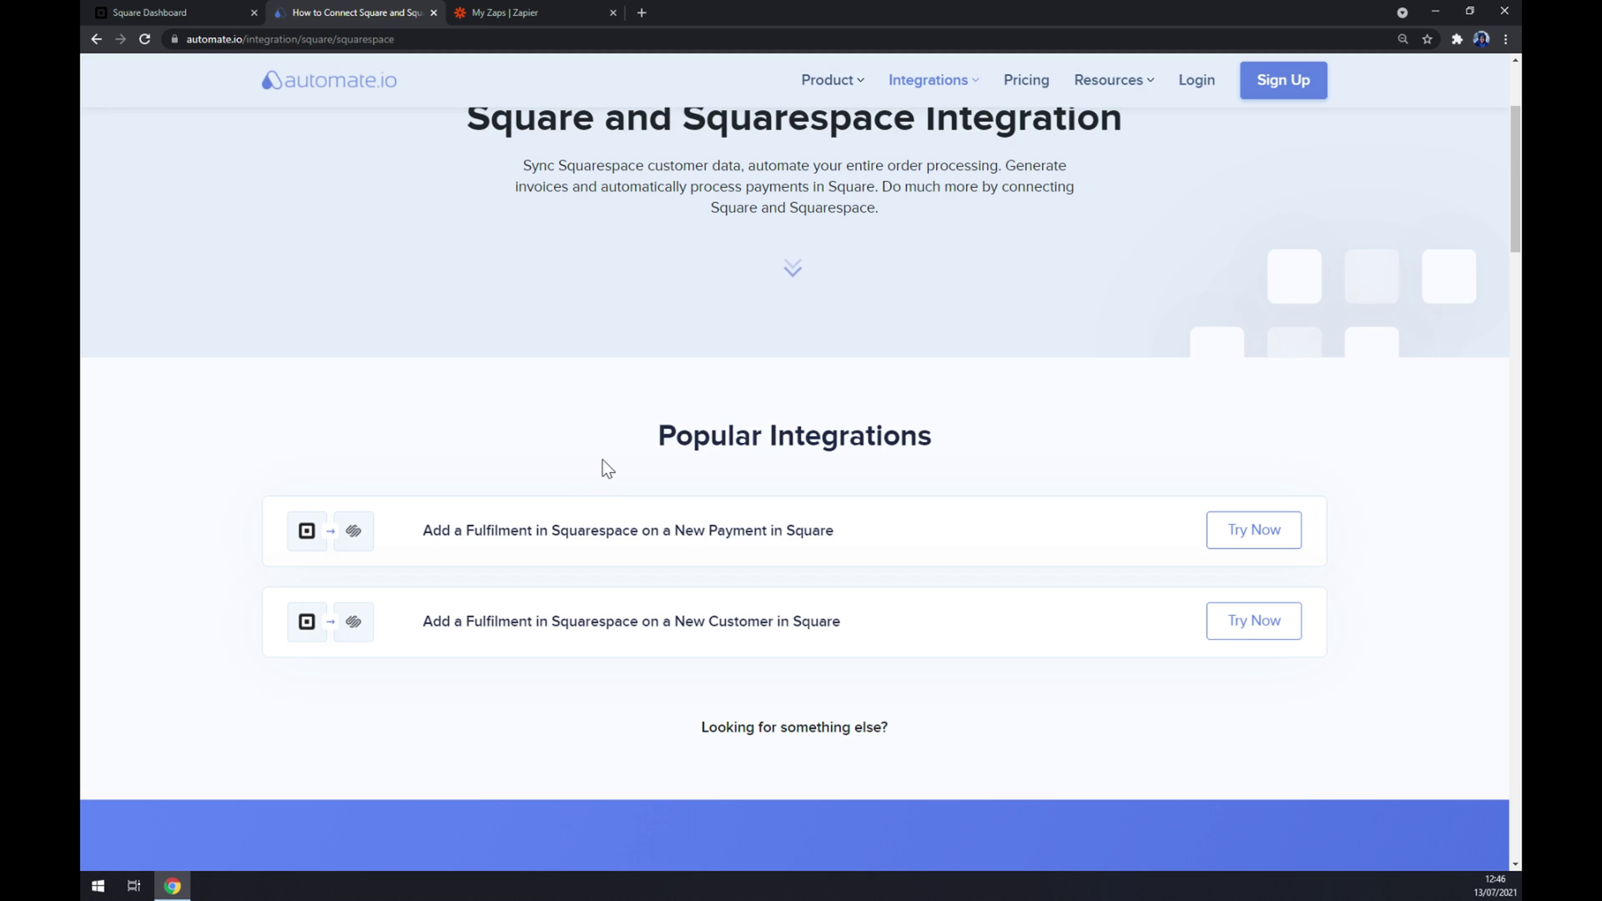
Step: In the custom integration section, choose Square's New Customer as the trigger and Squarespace's Add a Fulfilment as the action
scroll(607, 468, down, 5)
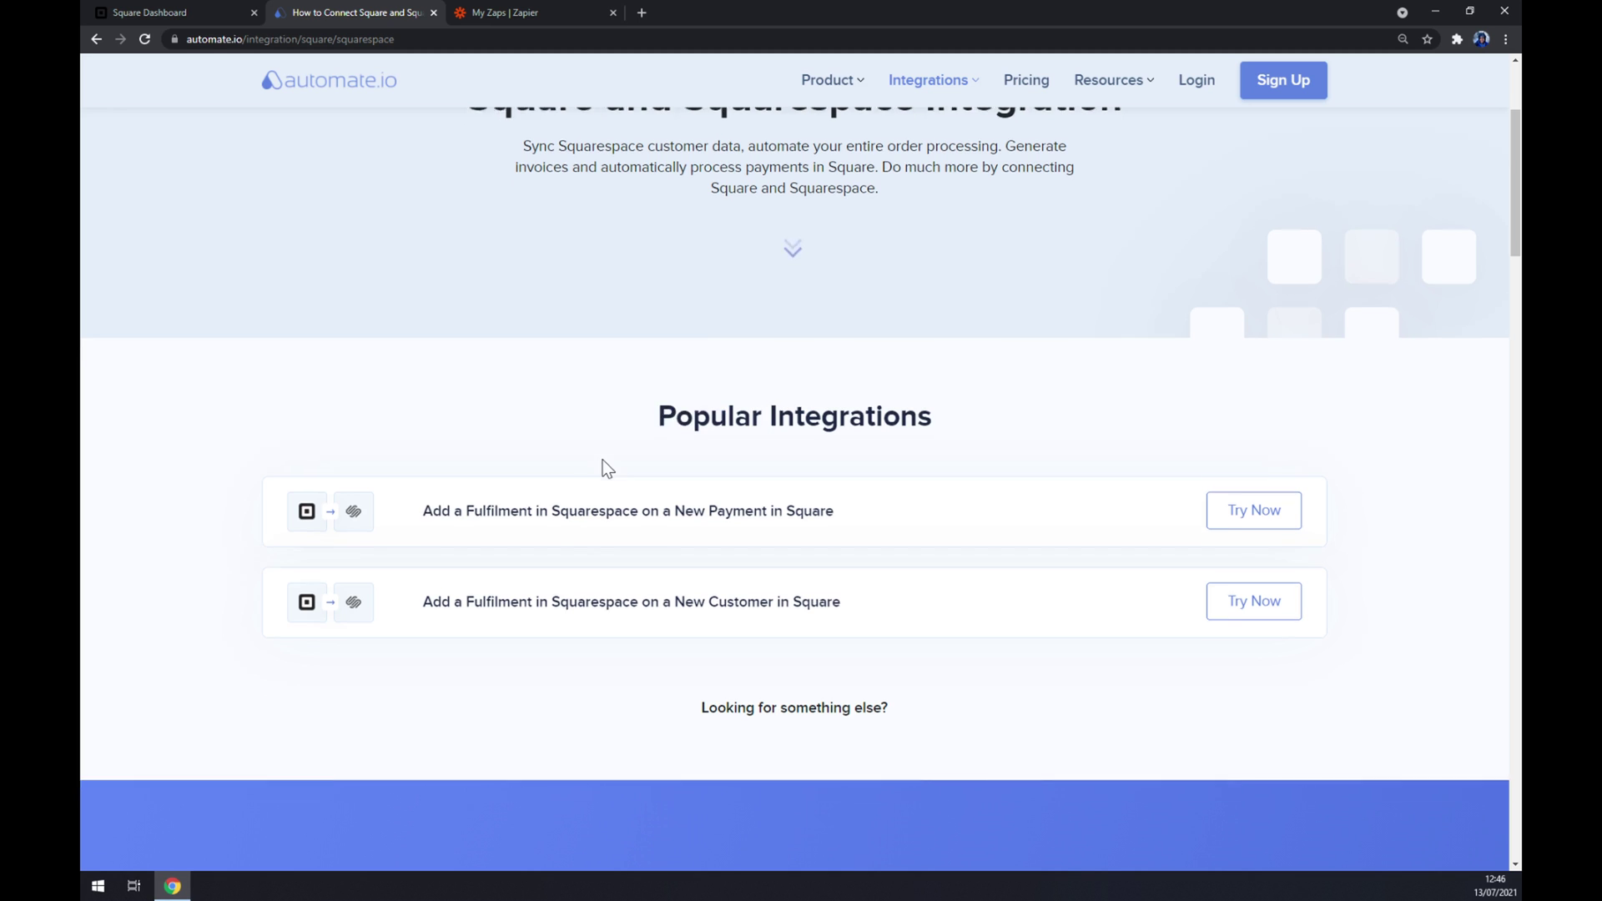
drag(623, 458, 1119, 463)
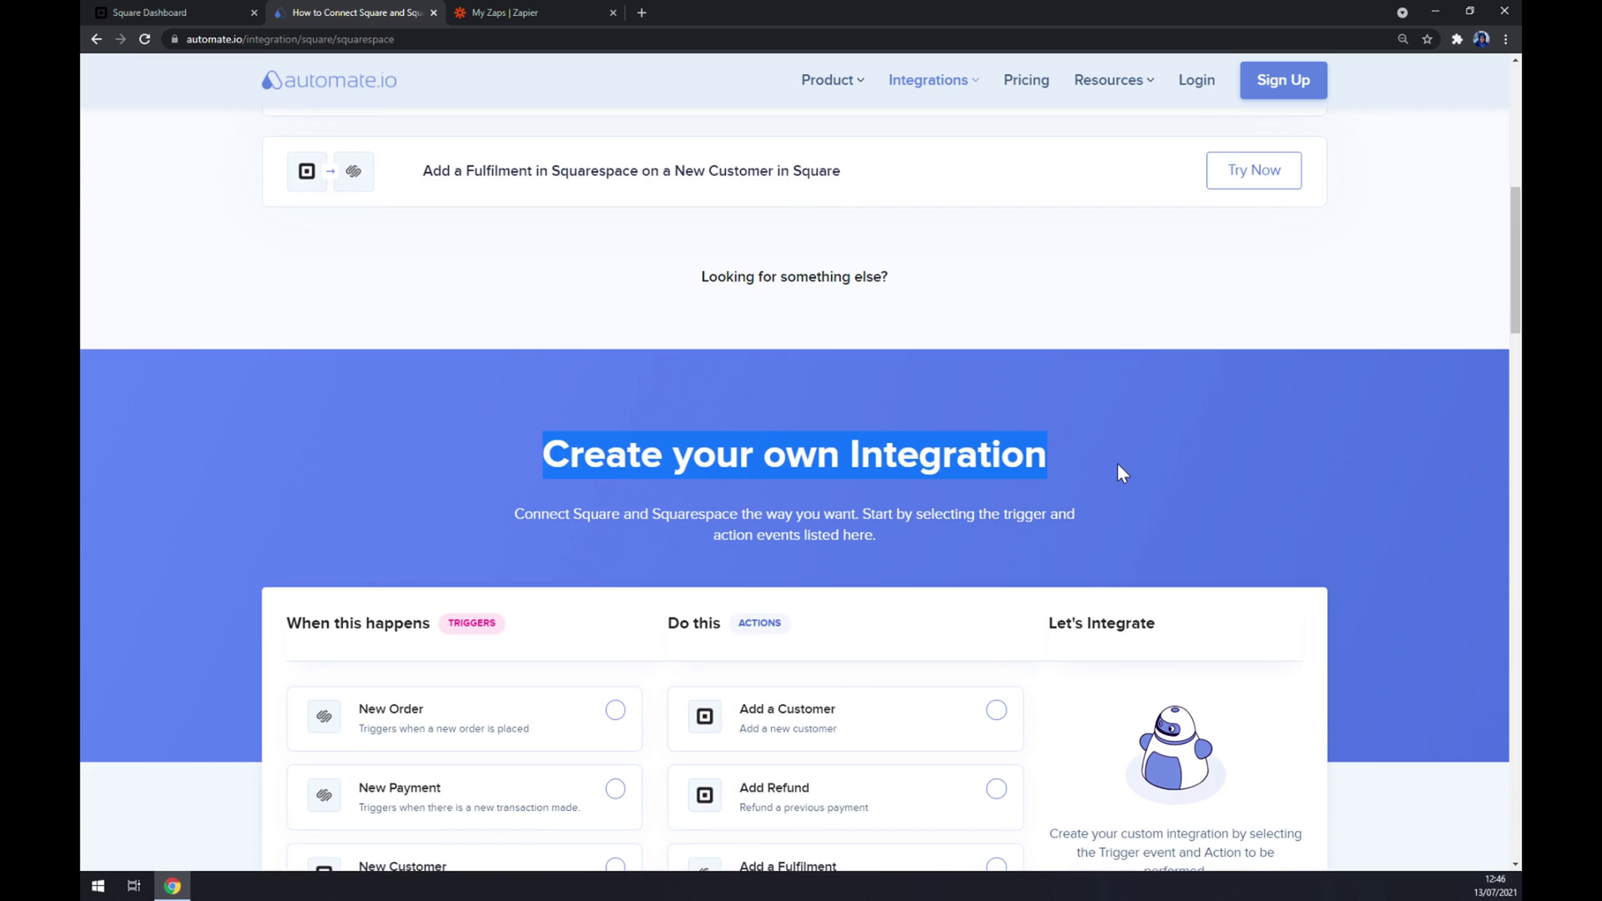
click(1116, 462)
scroll(1117, 463, down, 4)
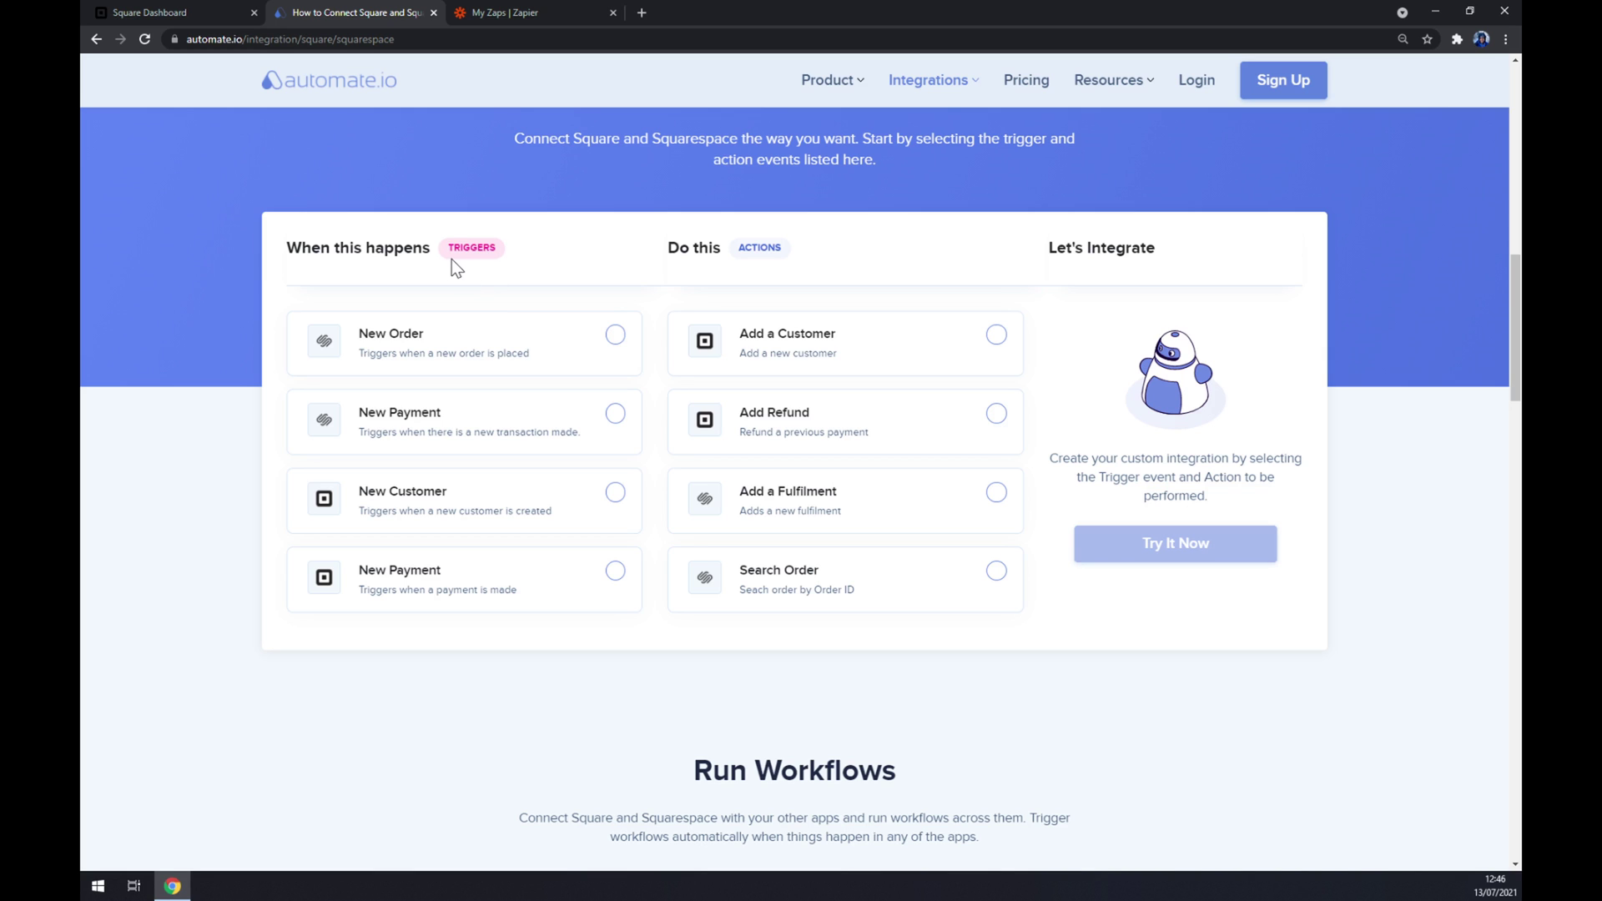
click(498, 499)
click(800, 503)
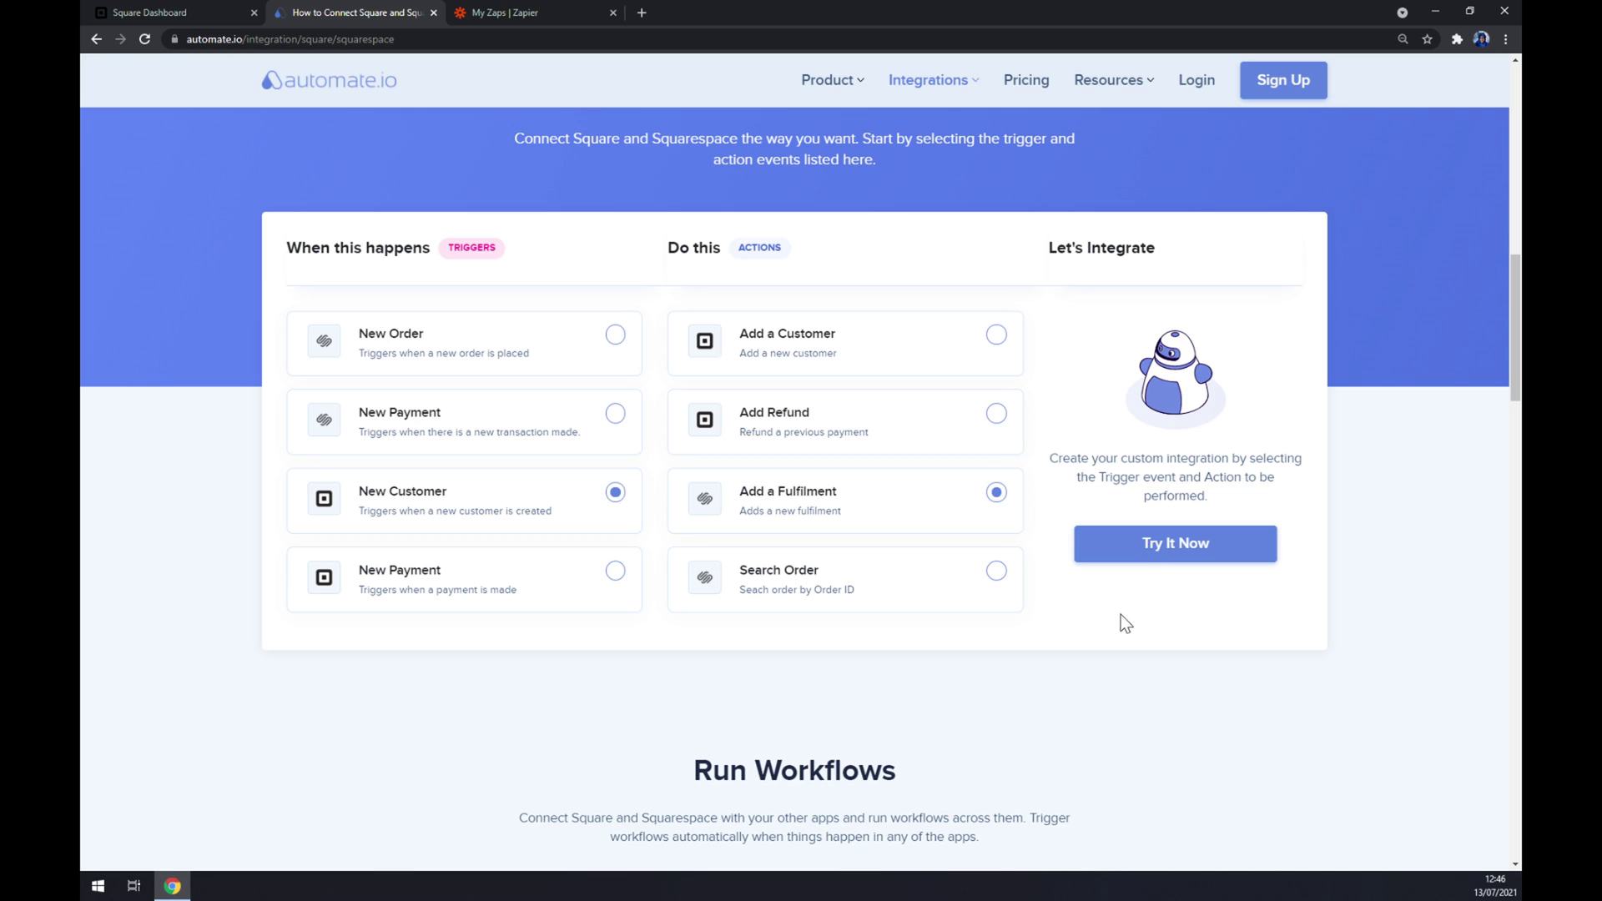
Step: Switch to Zapier and create a Zap with Square as the trigger app and New Transaction as the event
click(540, 6)
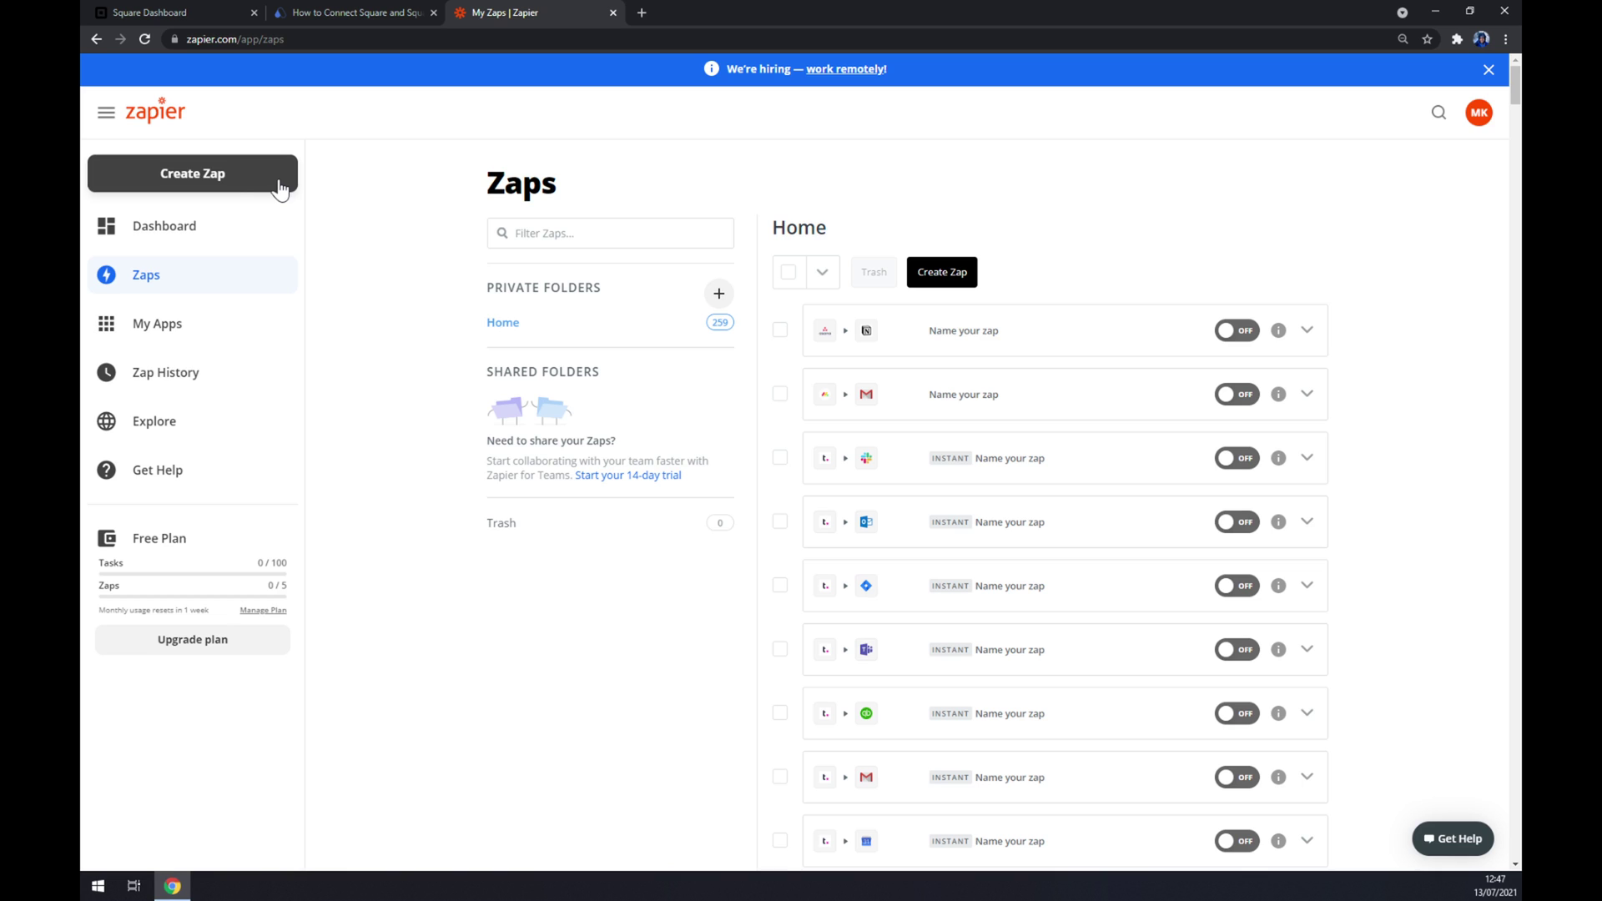
click(248, 190)
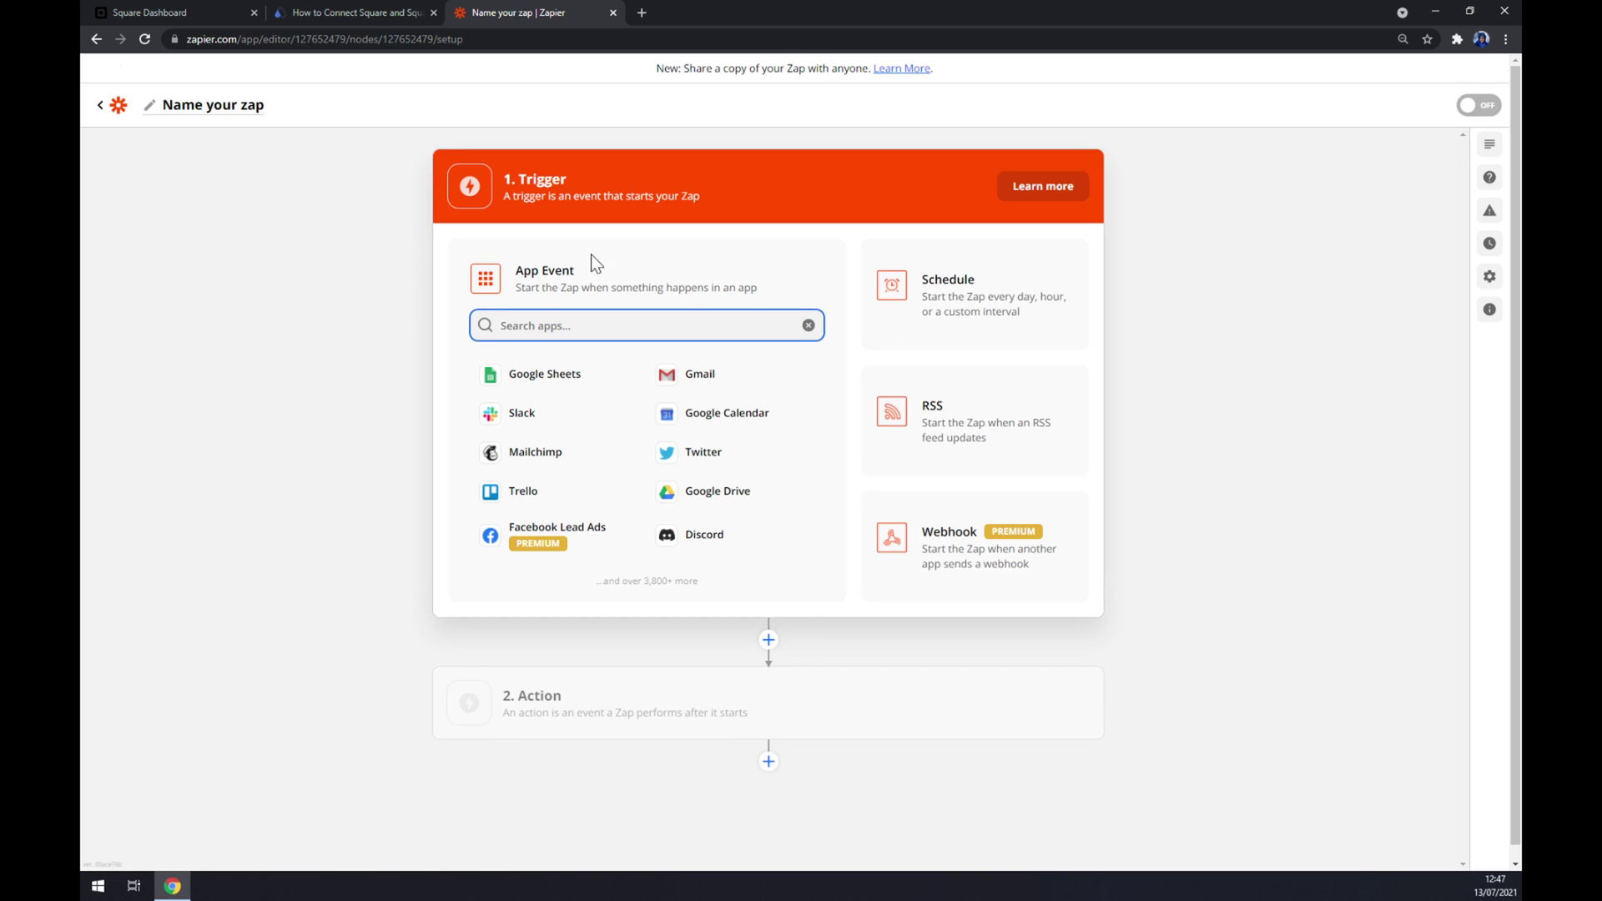
click(618, 254)
text(square)
click(501, 373)
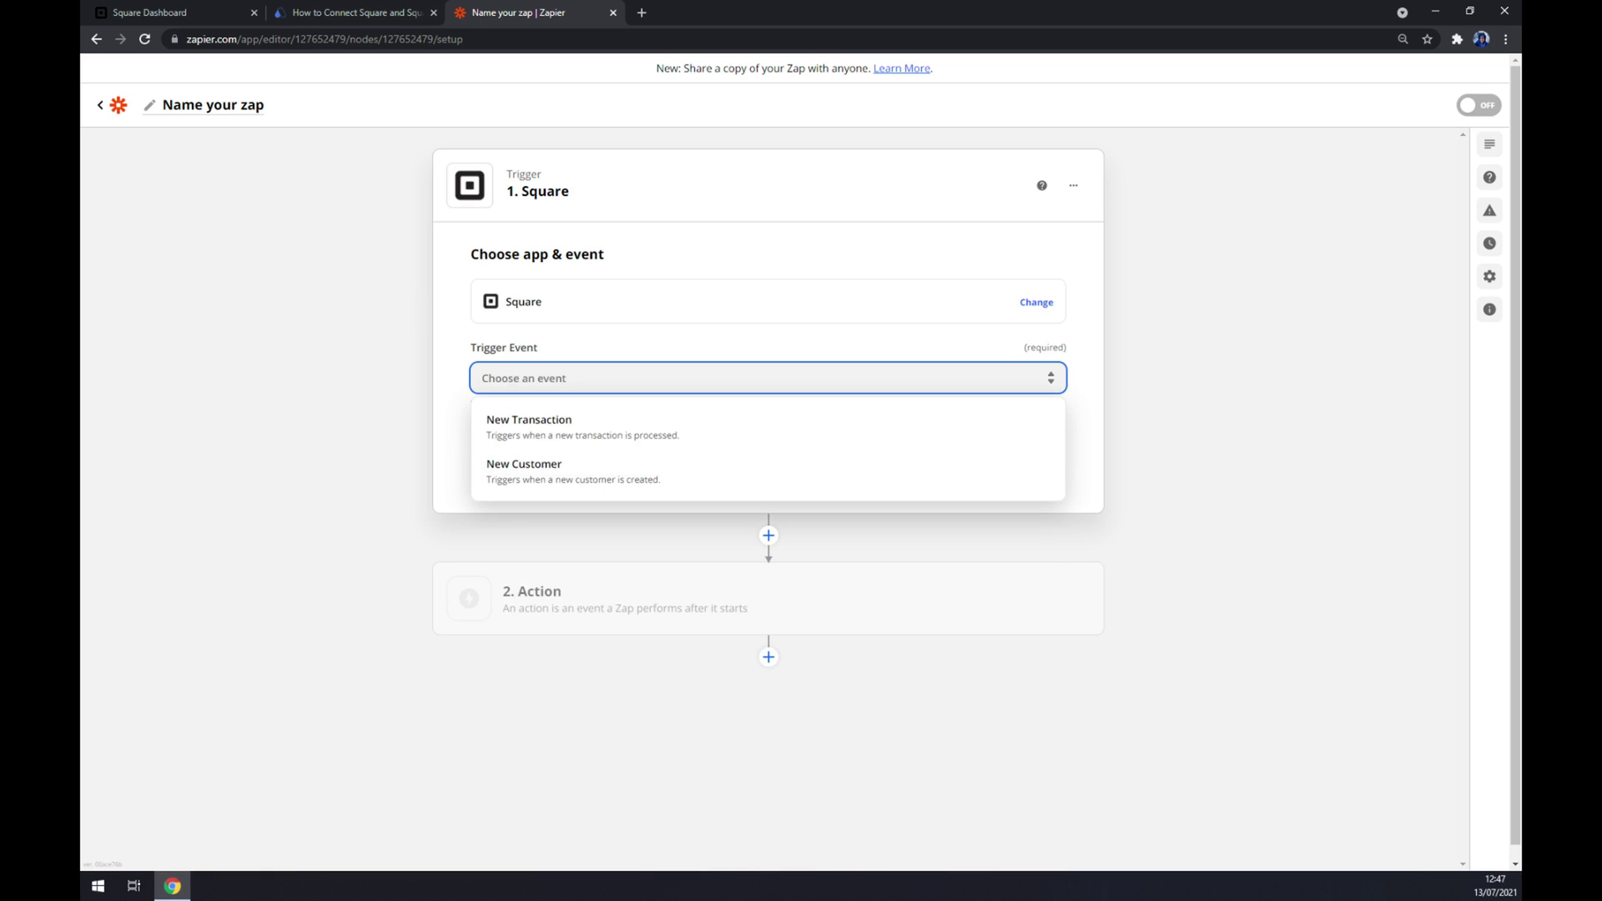
click(540, 423)
click(664, 476)
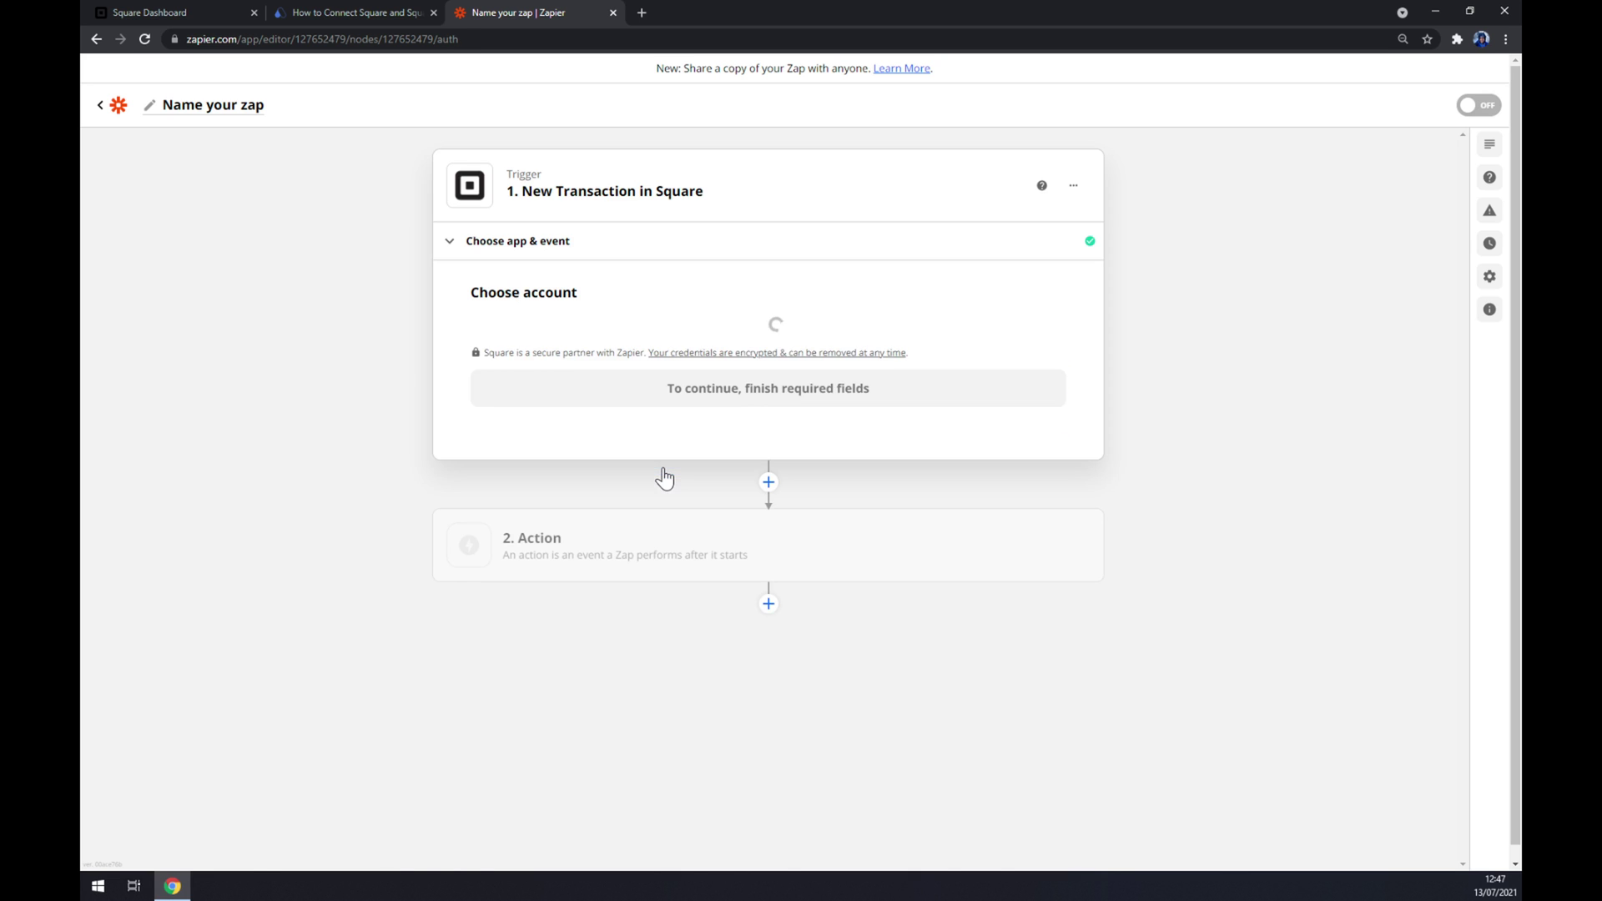
Step: Select the existing Square account for the trigger and set its location to MStone
click(524, 351)
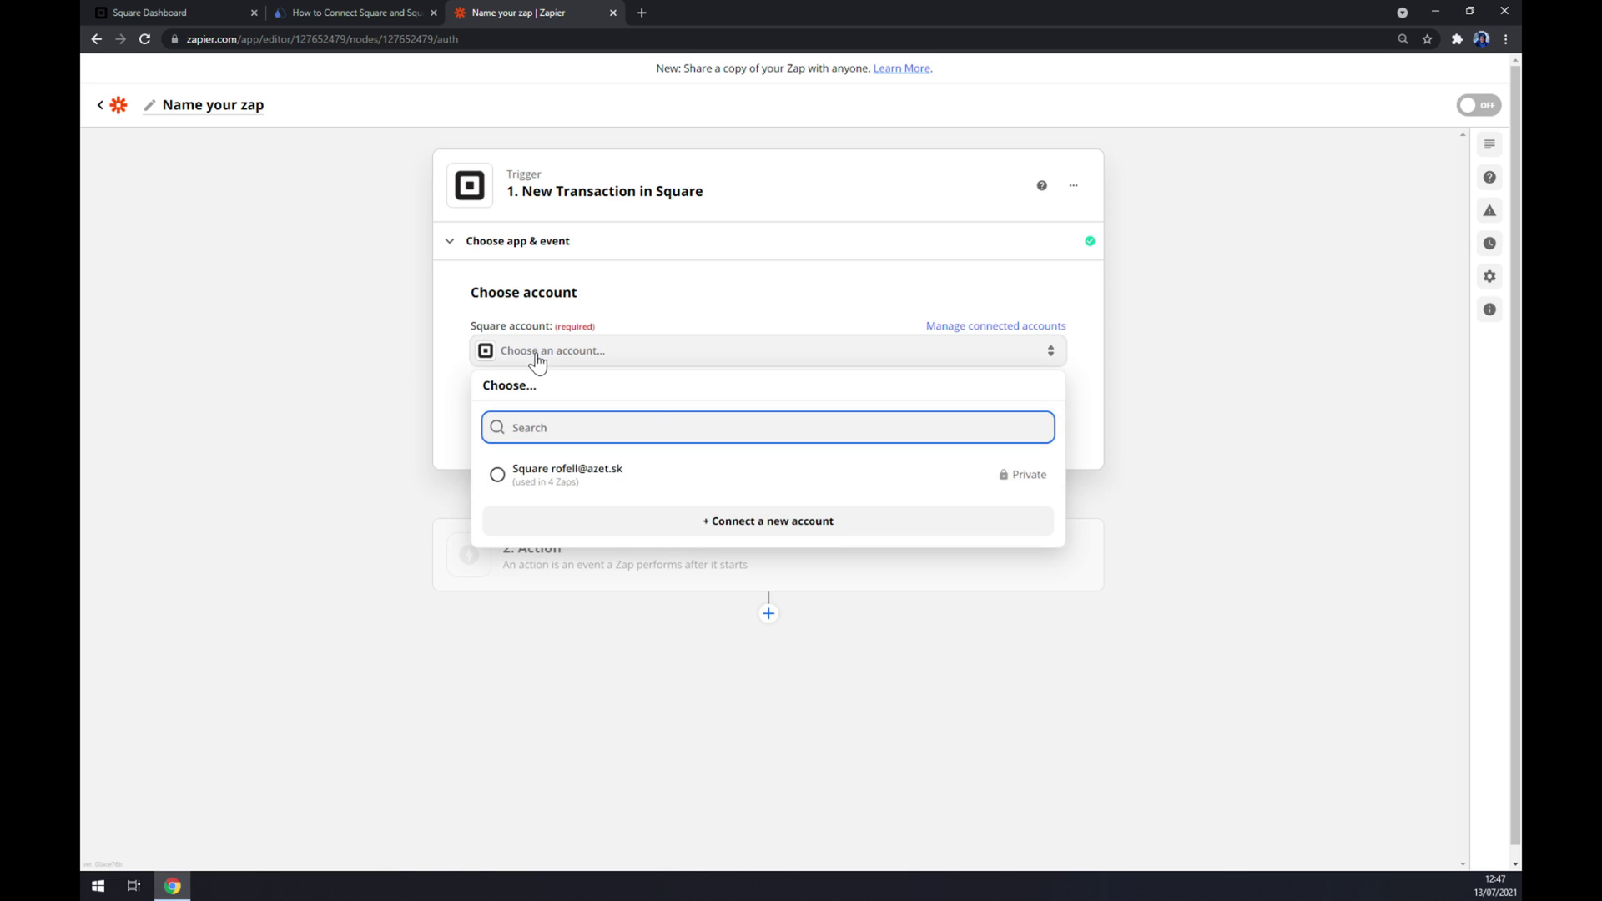
click(557, 490)
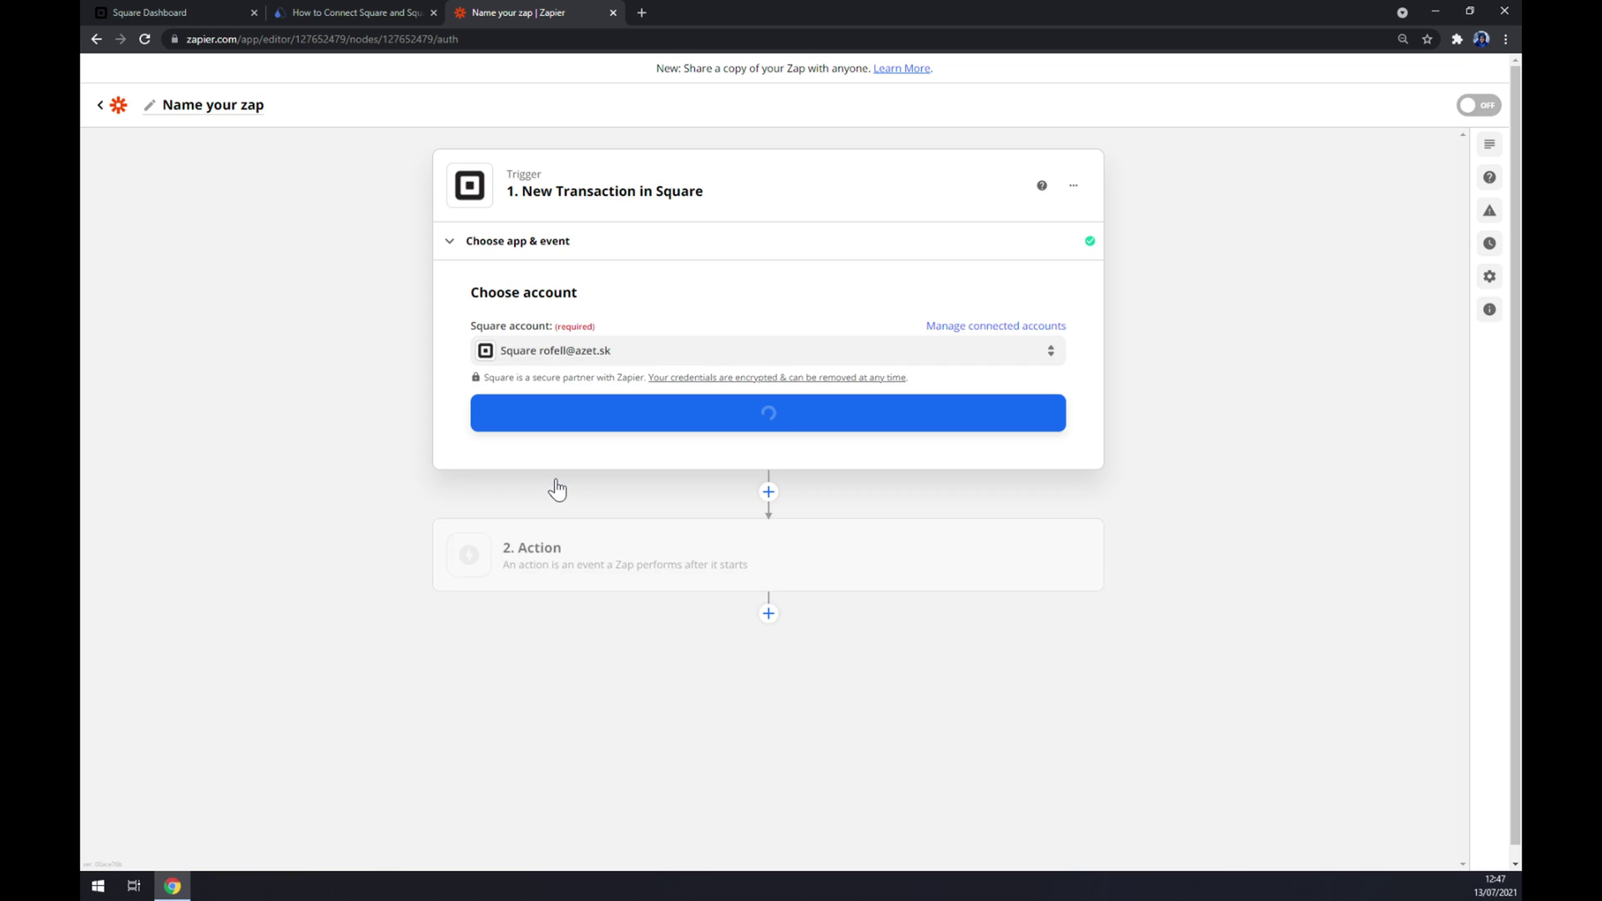
click(546, 431)
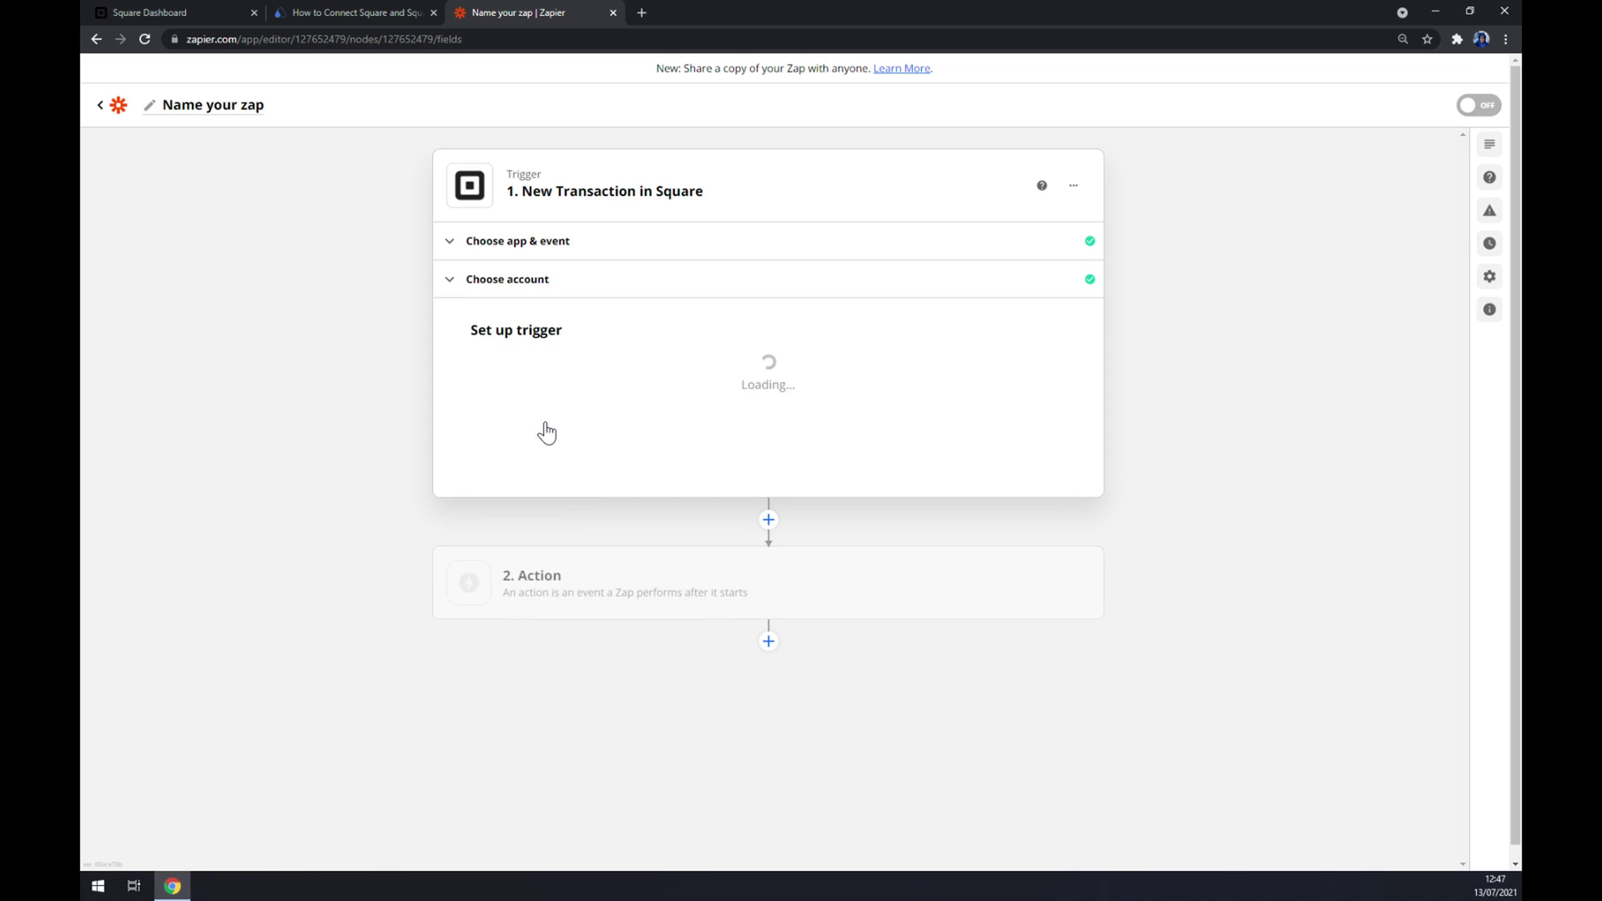
click(534, 389)
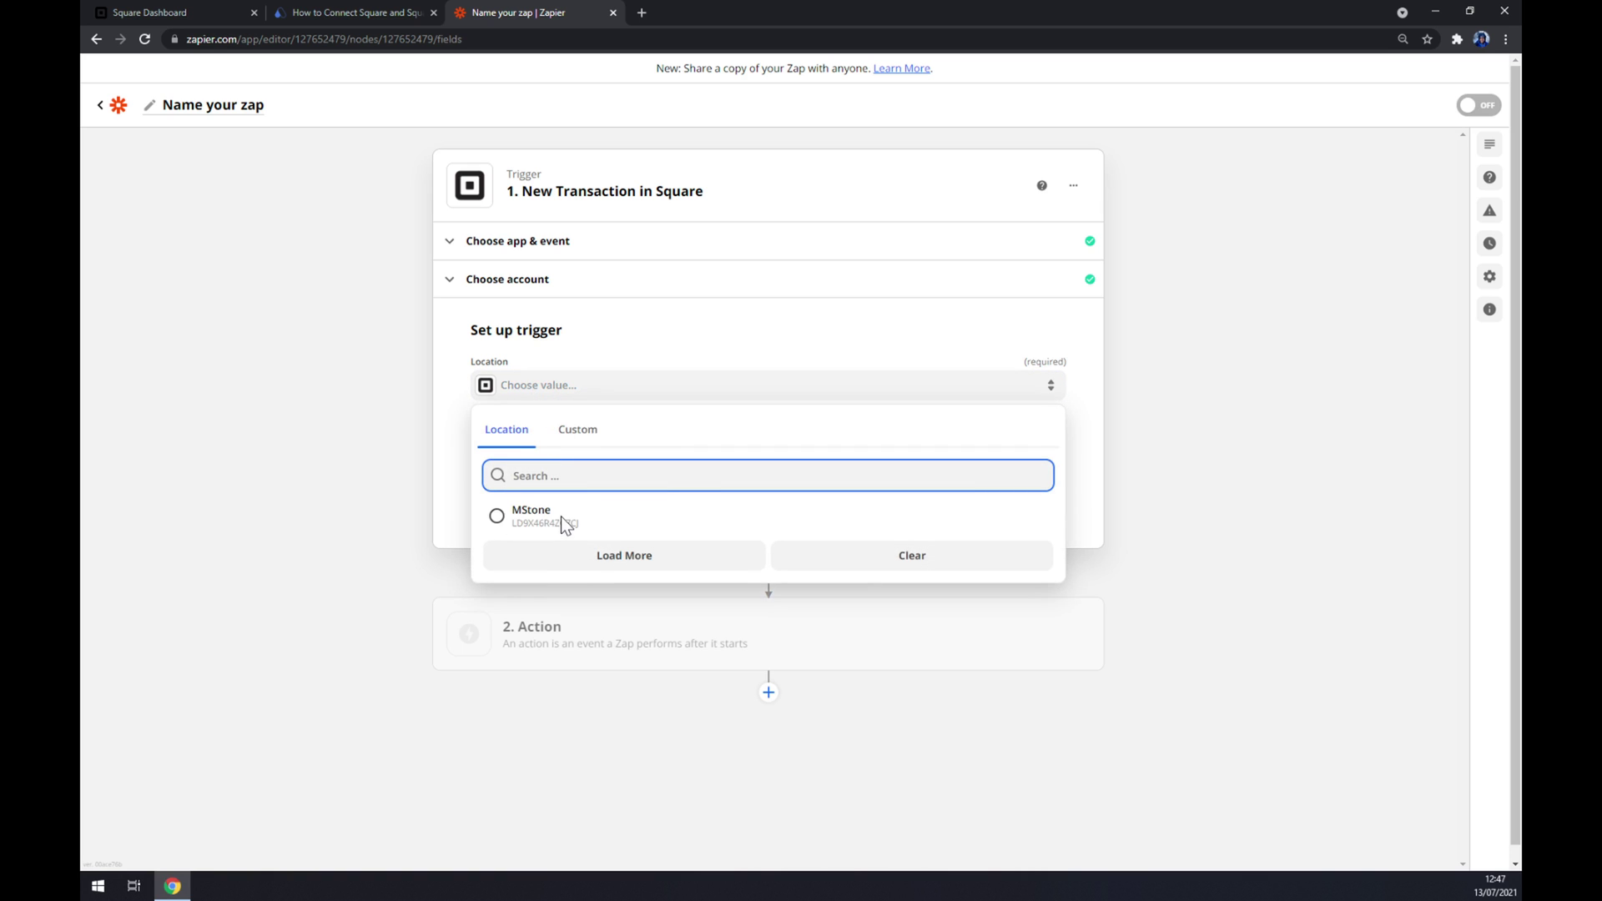
click(553, 518)
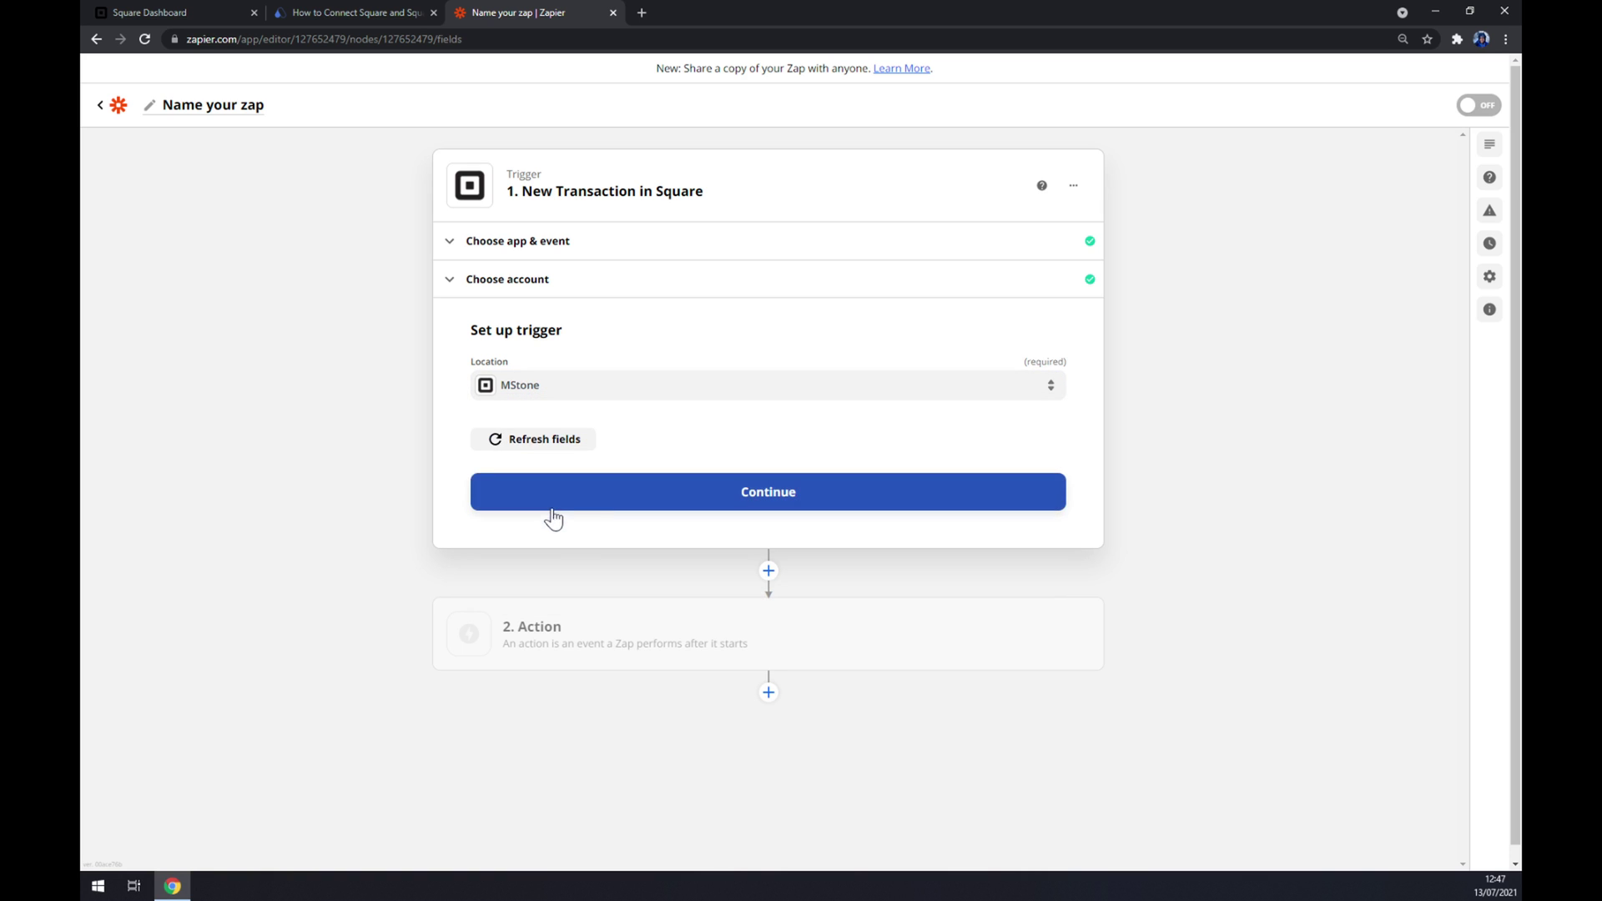
click(561, 501)
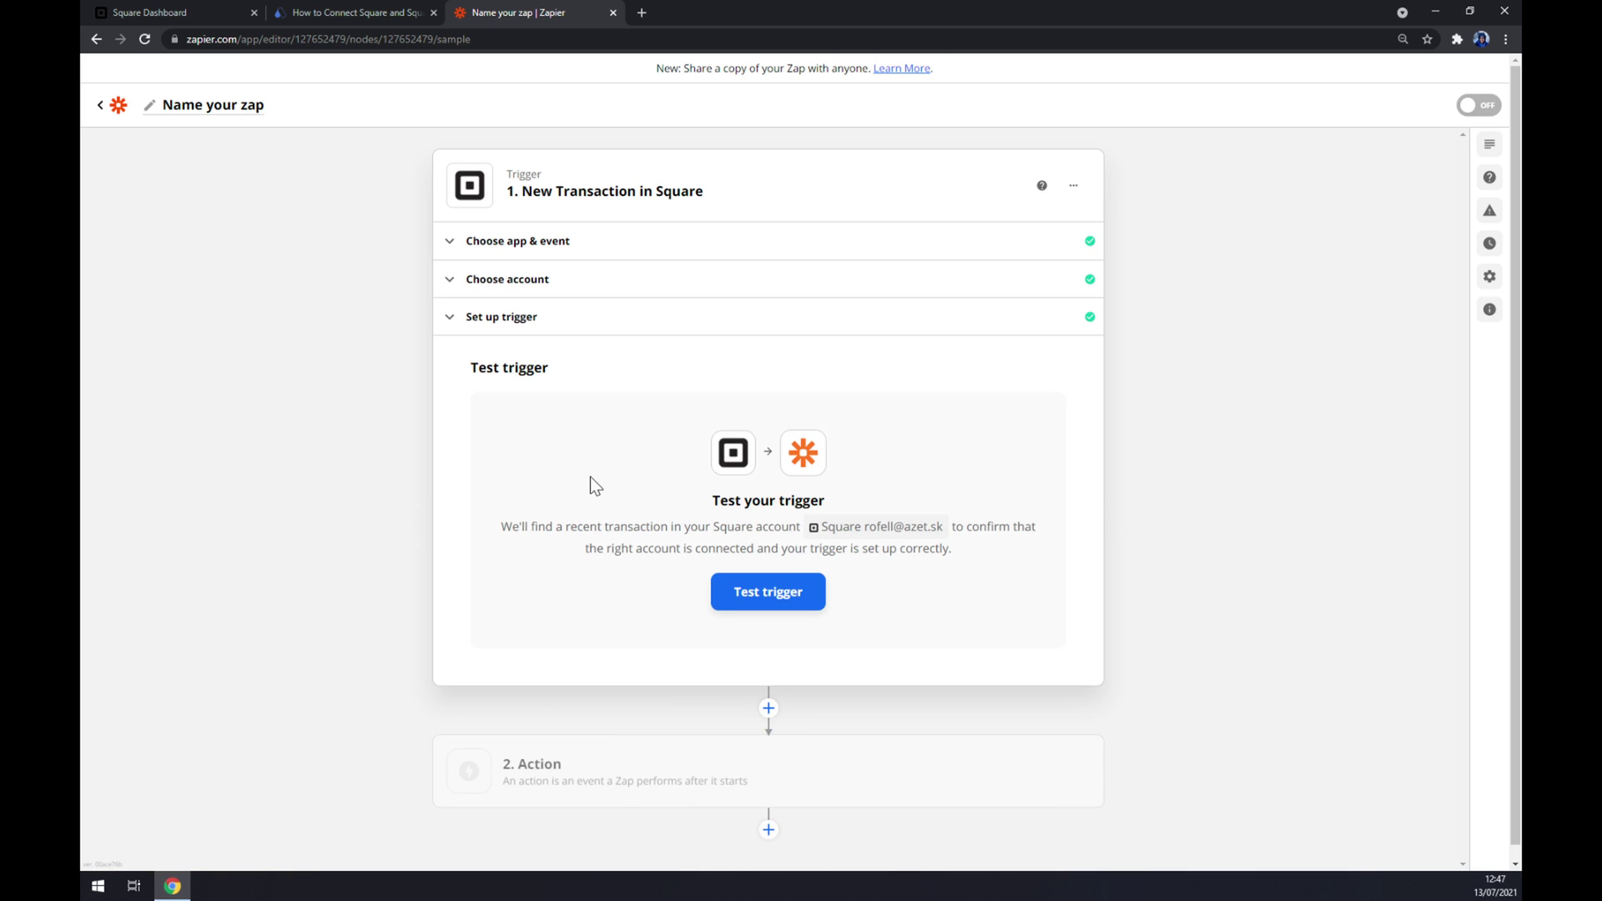
Step: Search the Zap's action apps for "squares", compare with the Automate.io integration page, and clear the search
click(615, 793)
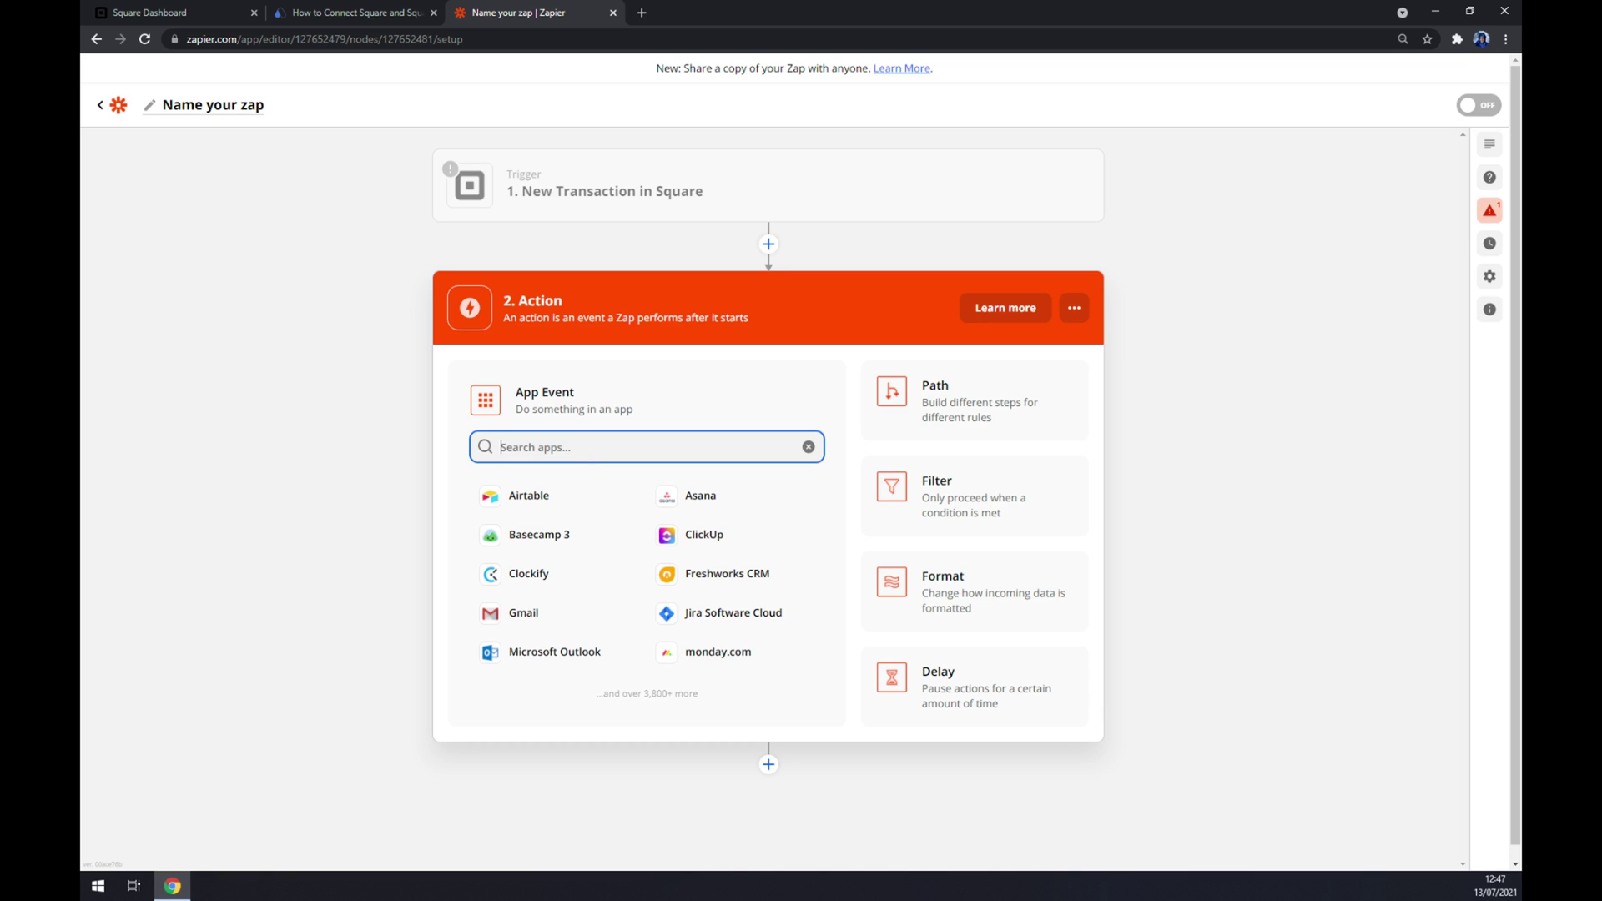
text(squares)
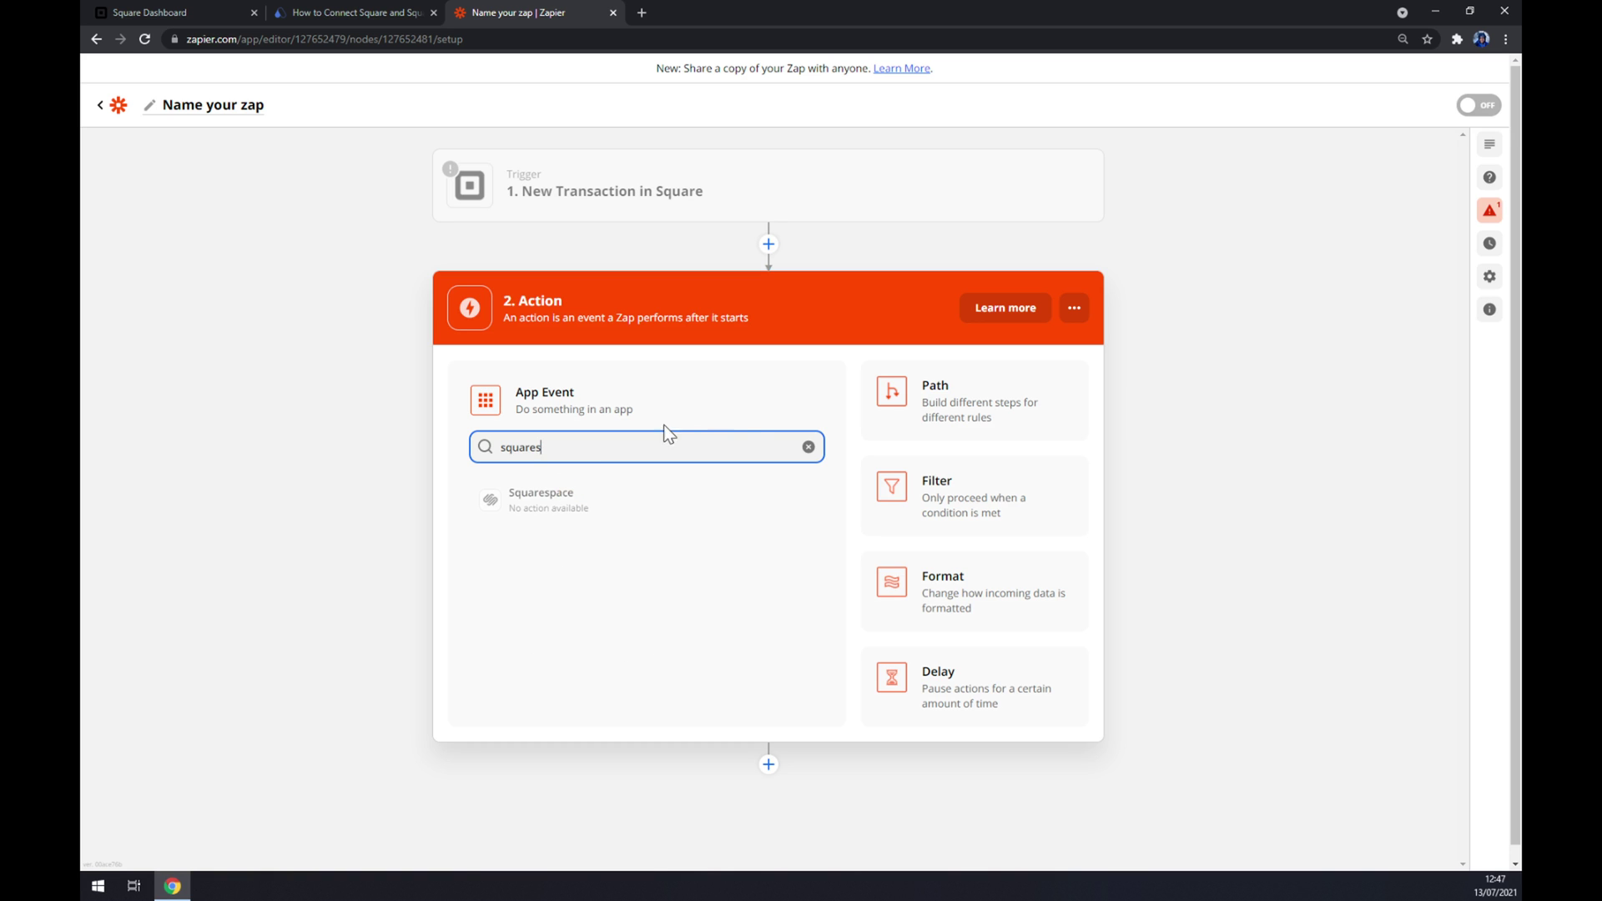
click(410, 12)
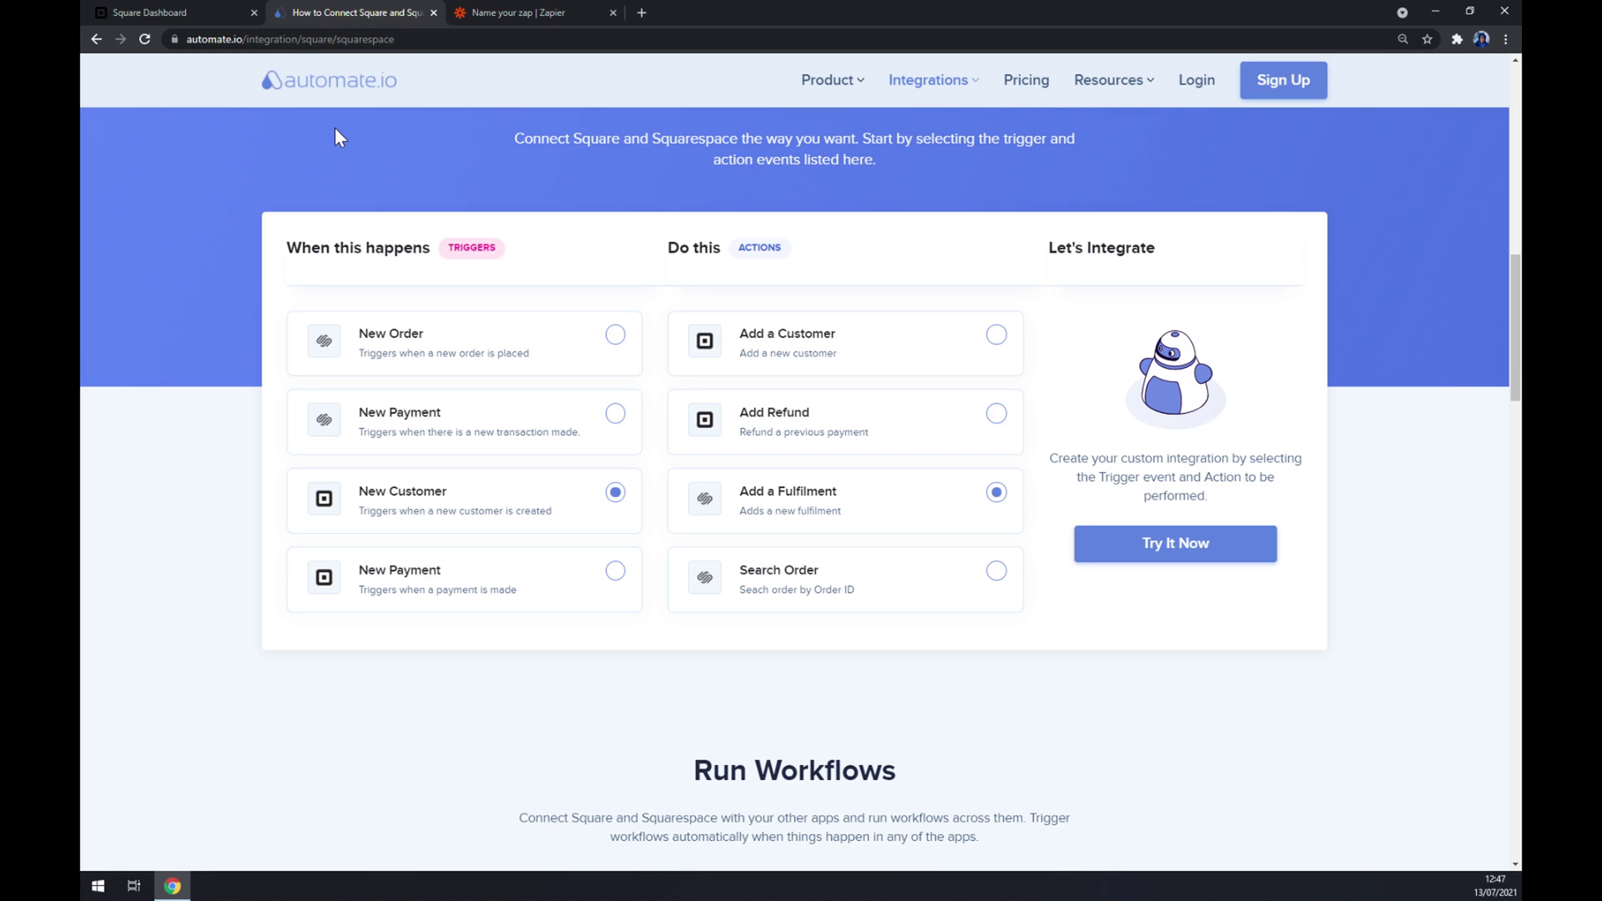
click(530, 12)
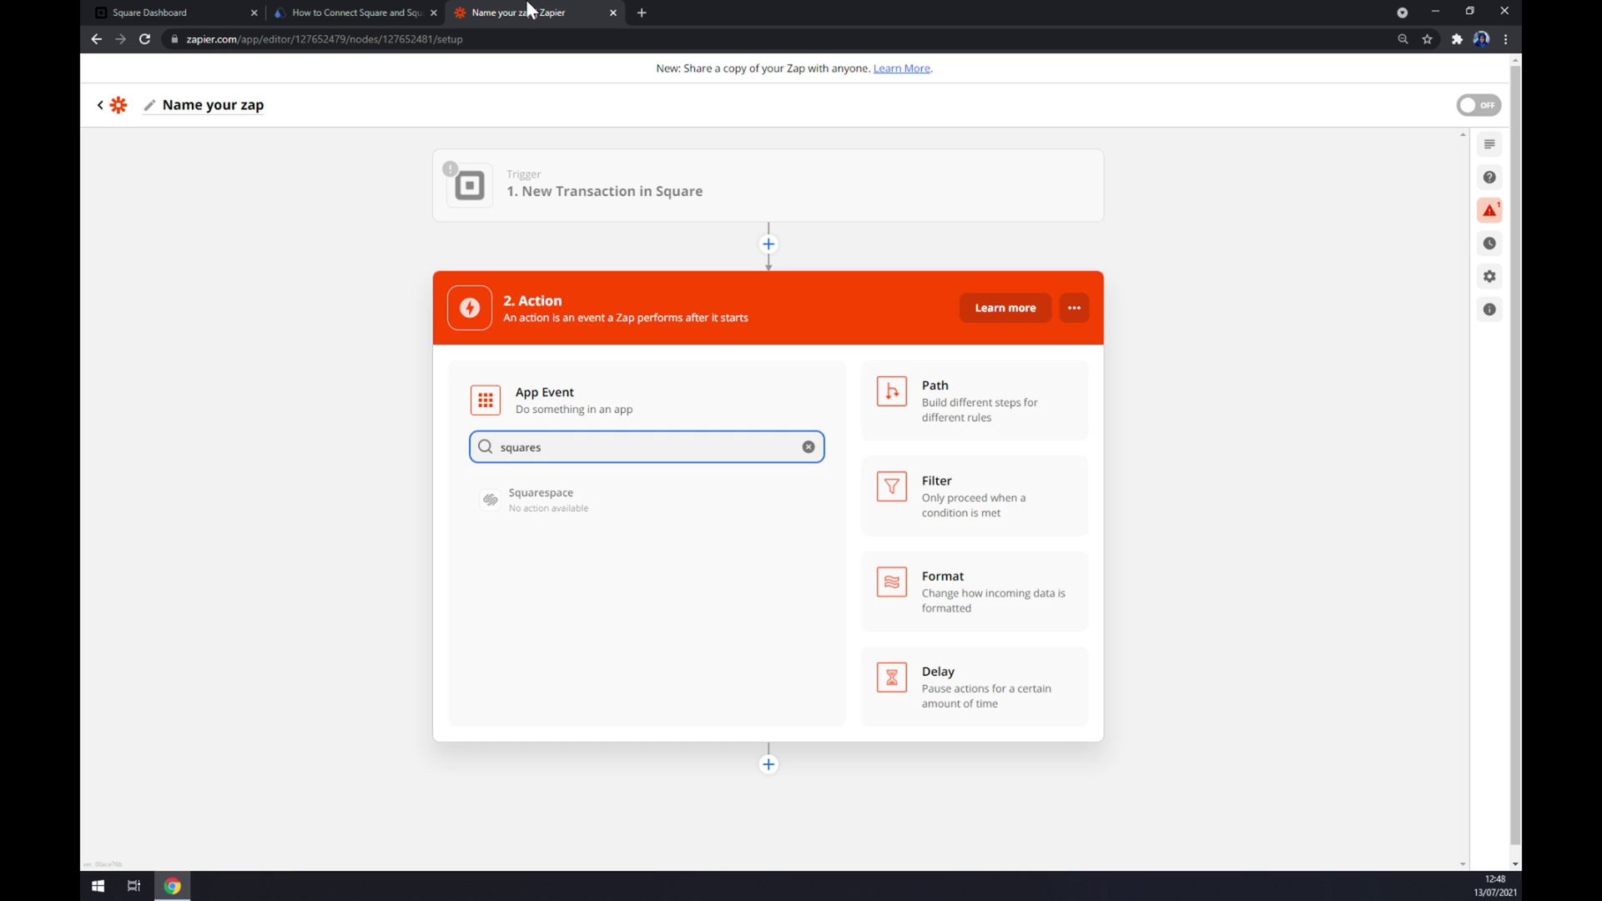
key(ctrl+a)
key(BackSpace)
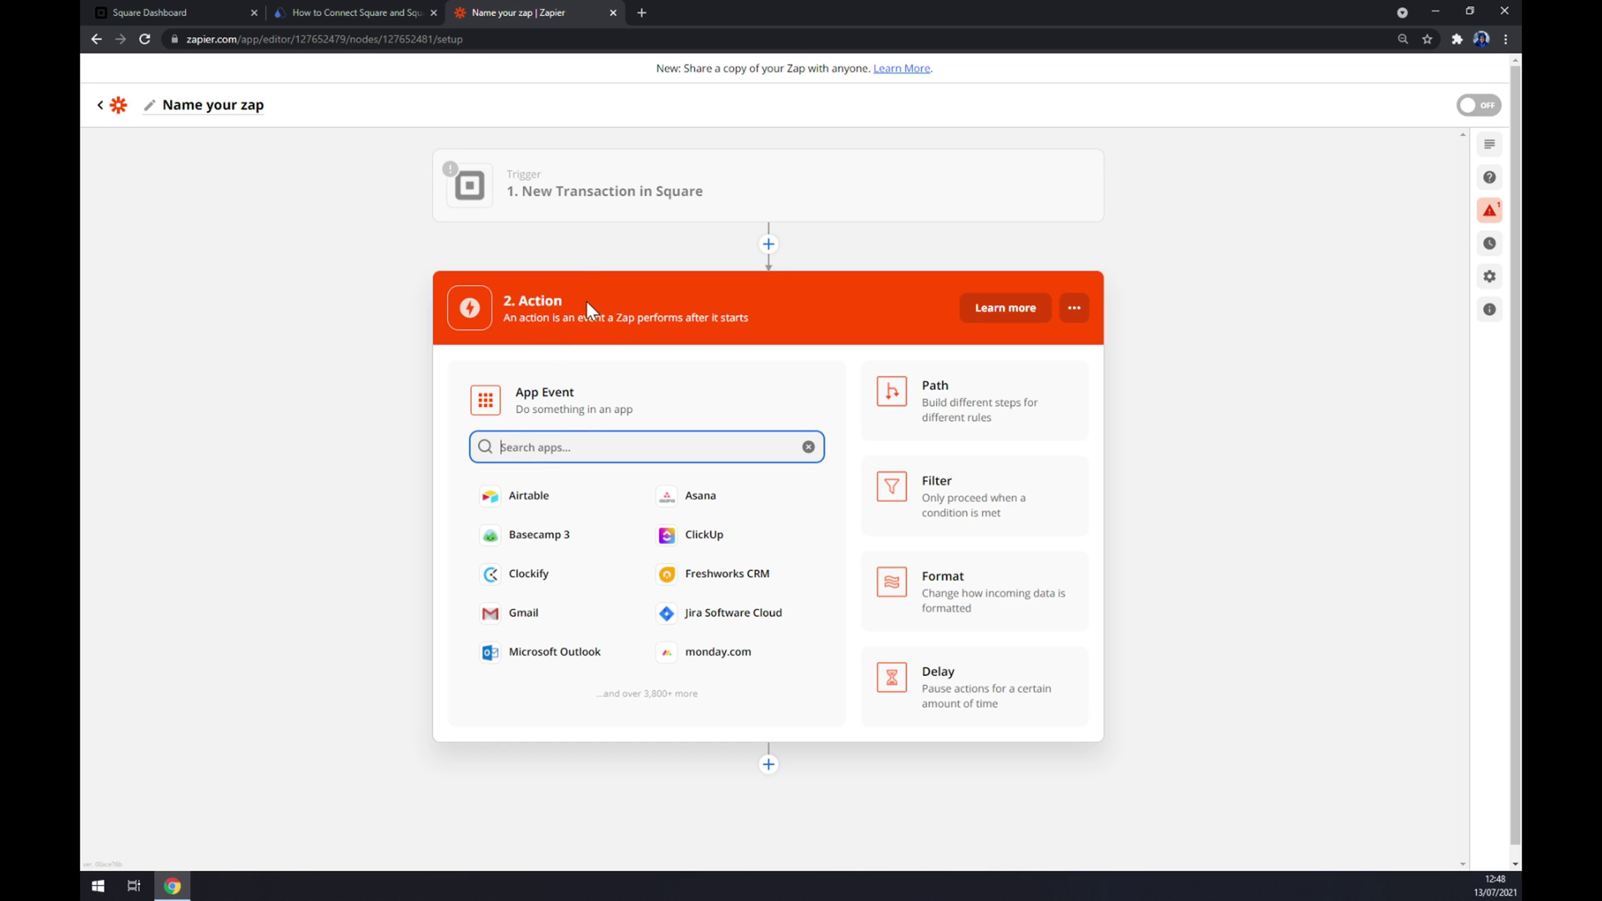
Step: Return to Automate.io and view the section for creating a custom Square and Squarespace integration
click(334, 12)
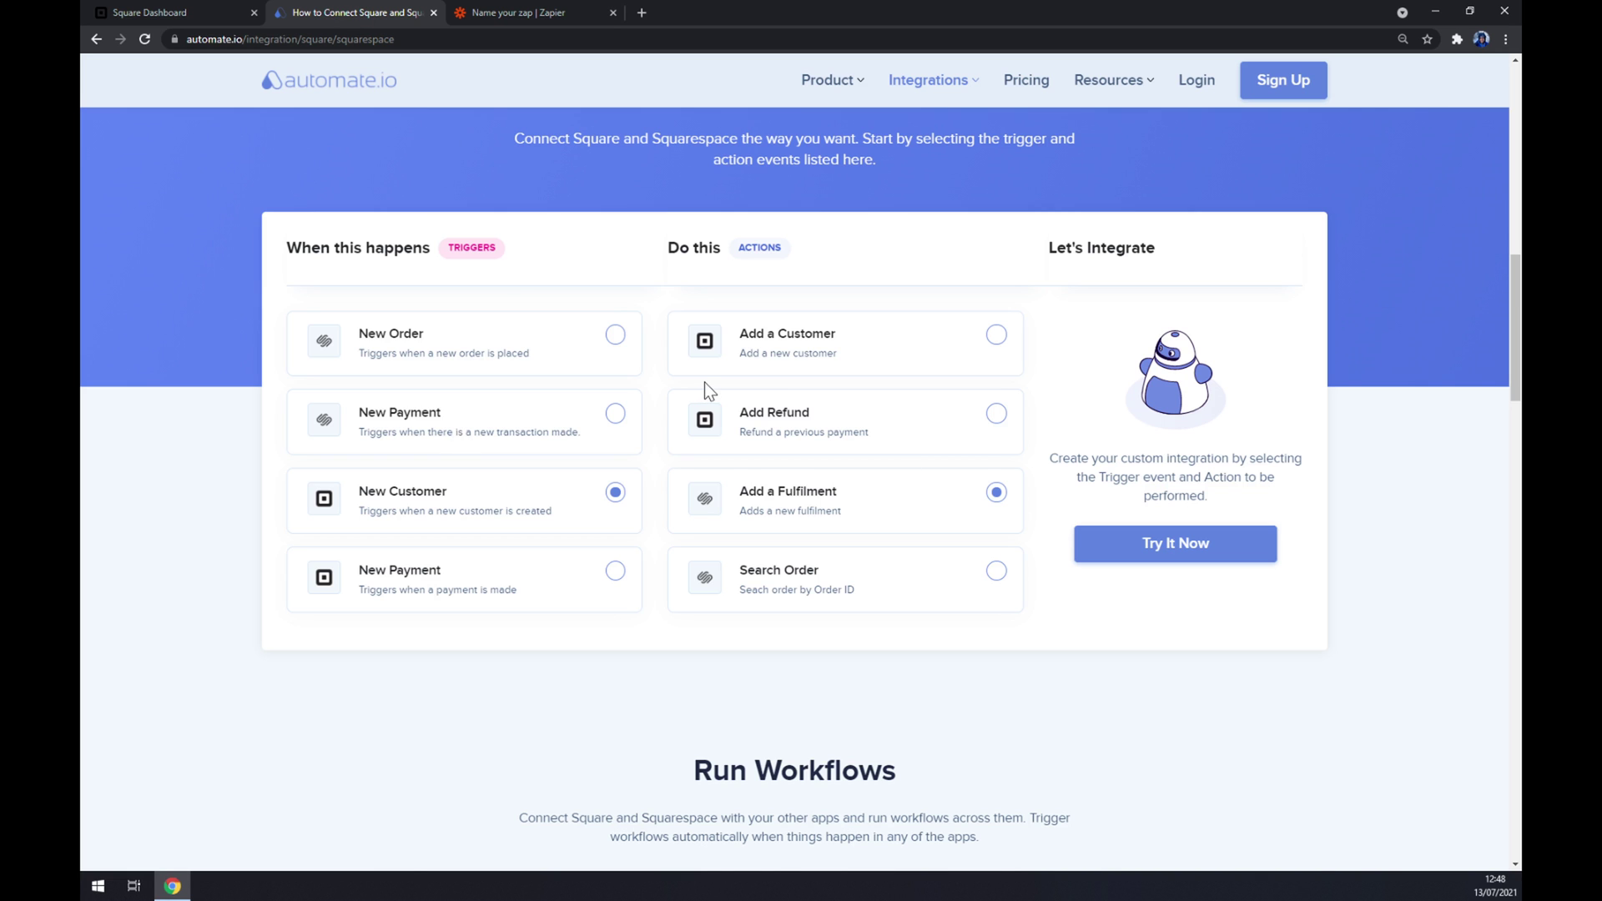
scroll(704, 382, up, 2)
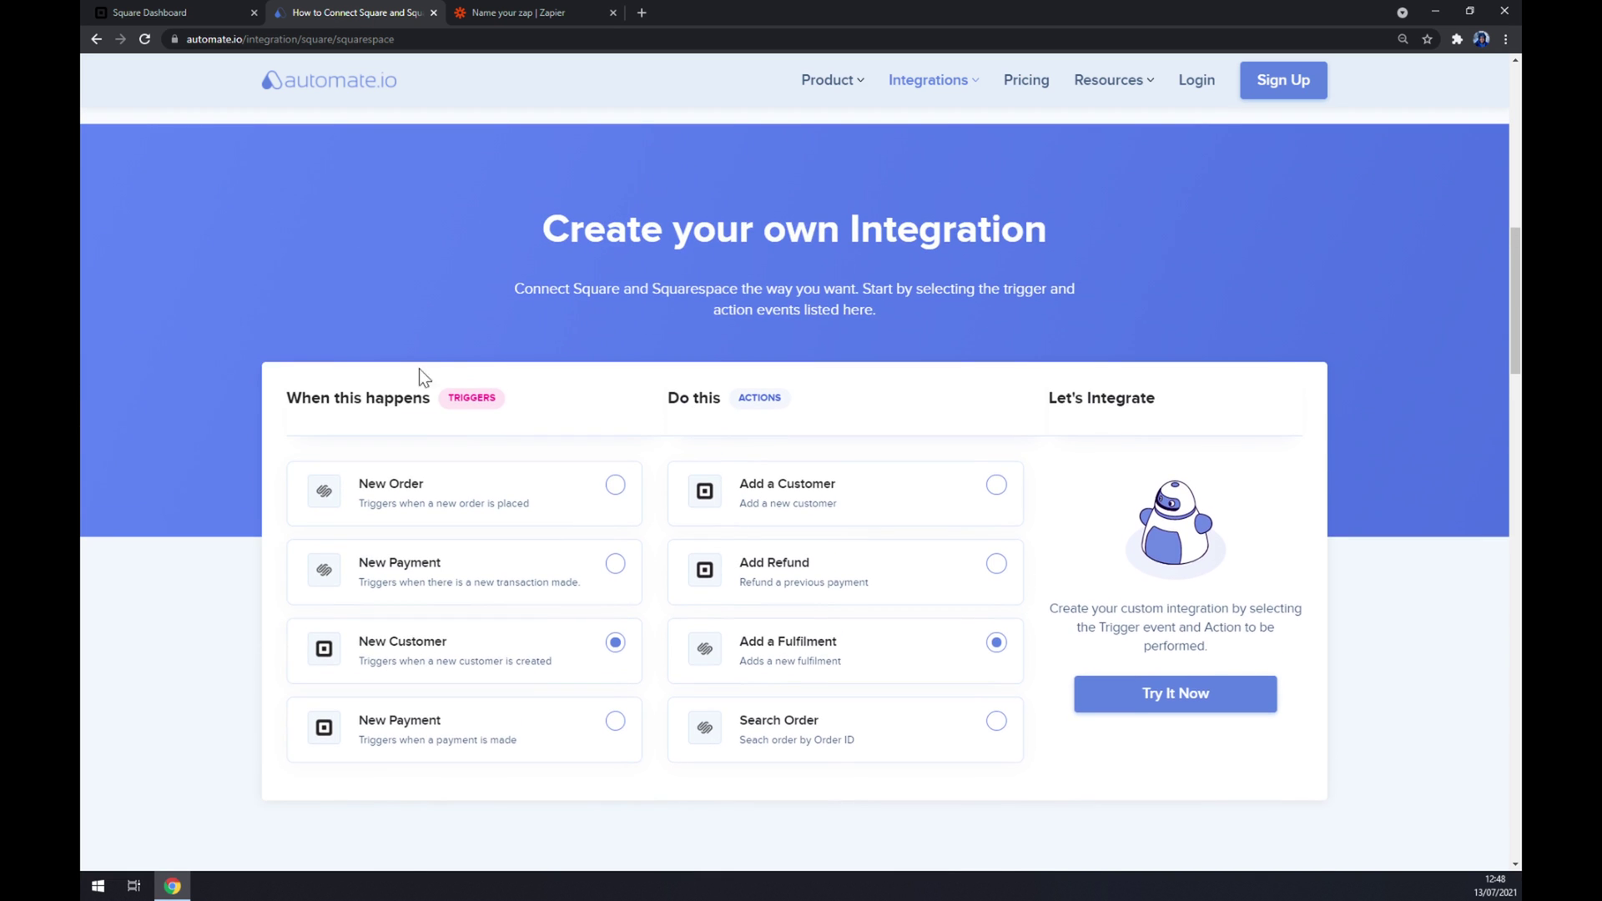